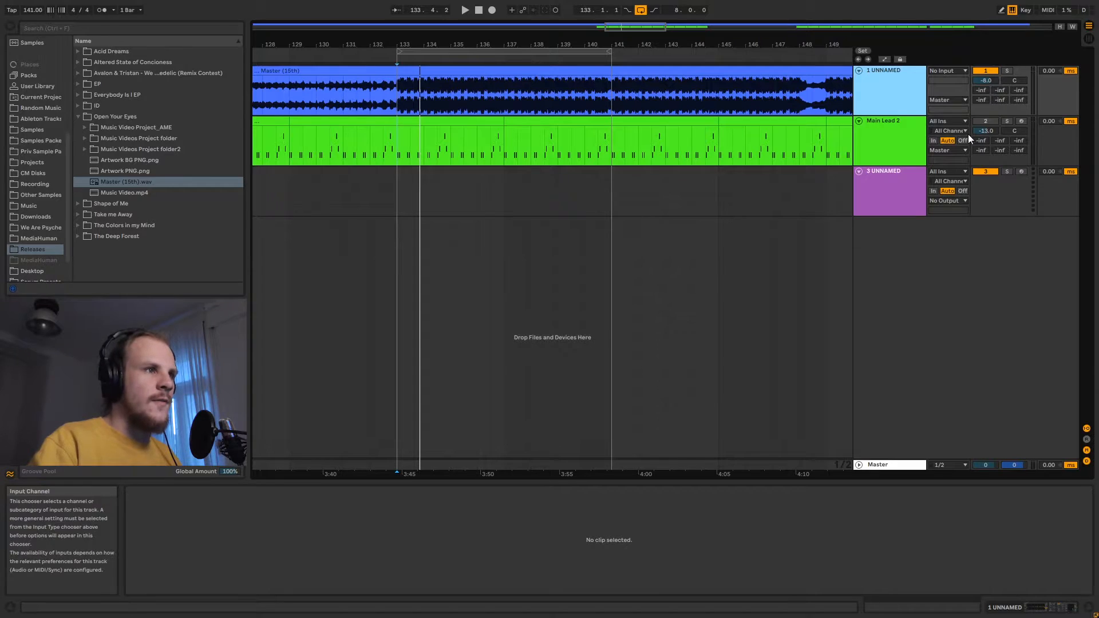
Delete the Main Lead 2 MIDI clips before bar 133 and after bar 141, keeping only the section between them
click(401, 103)
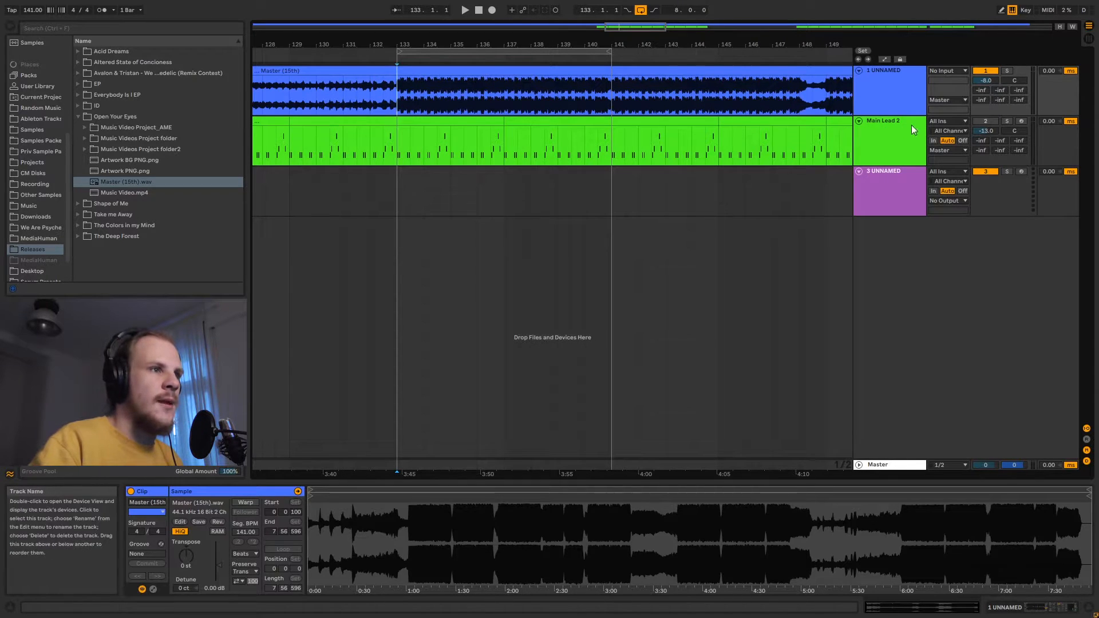
click(690, 121)
shift+click(766, 121)
key(Delete)
click(347, 122)
key(Delete)
click(272, 122)
key(Delete)
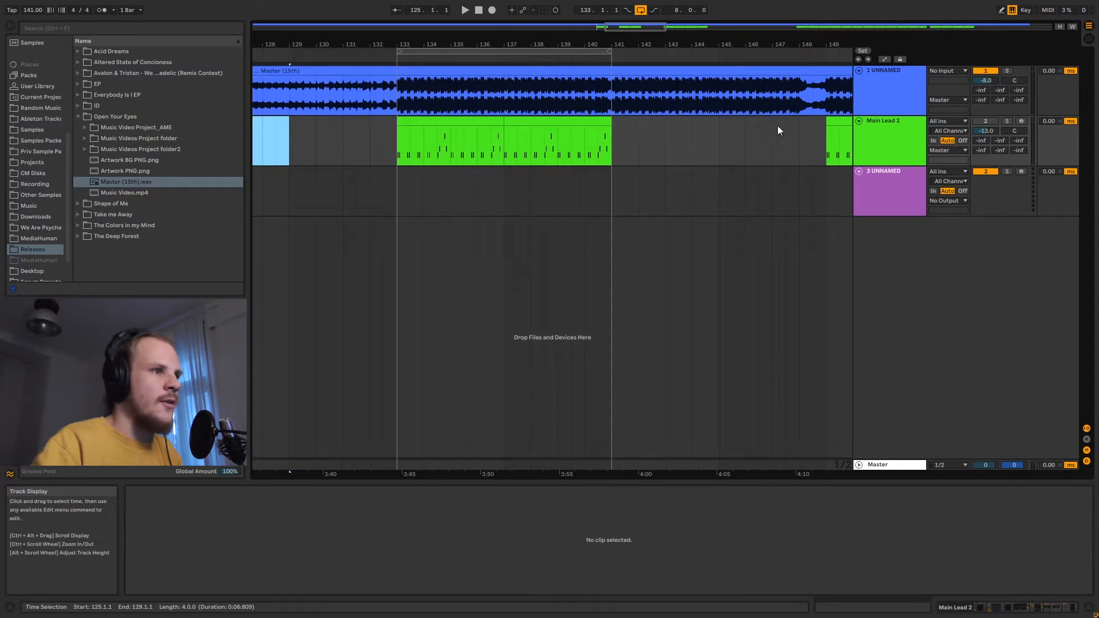
click(832, 121)
key(Delete)
Solo the reference audio track and play it from bar 133
click(1007, 70)
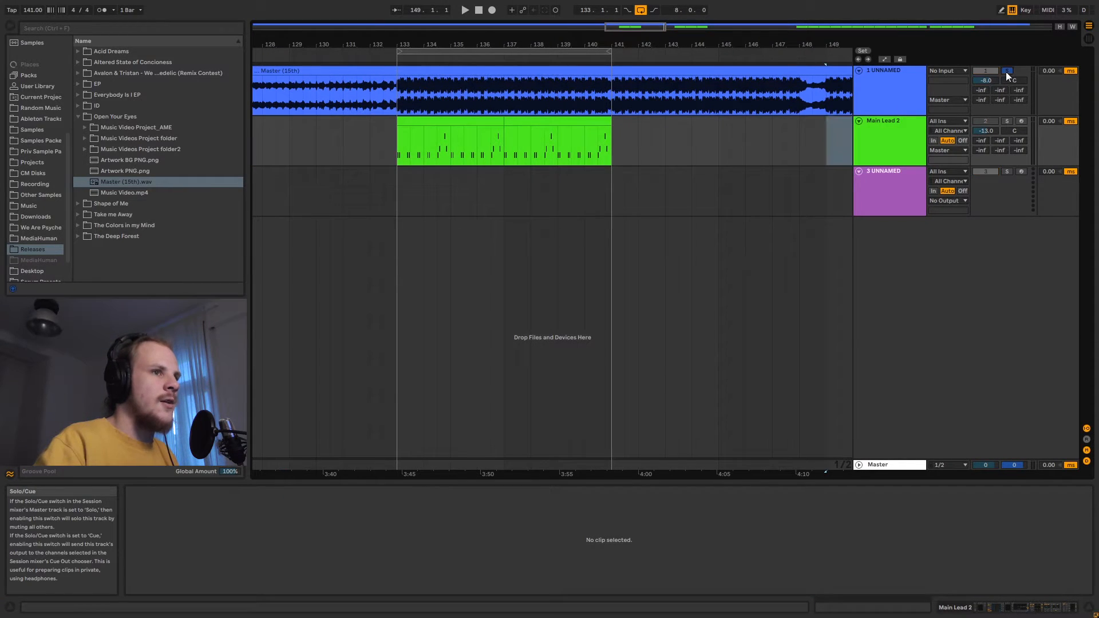
click(407, 95)
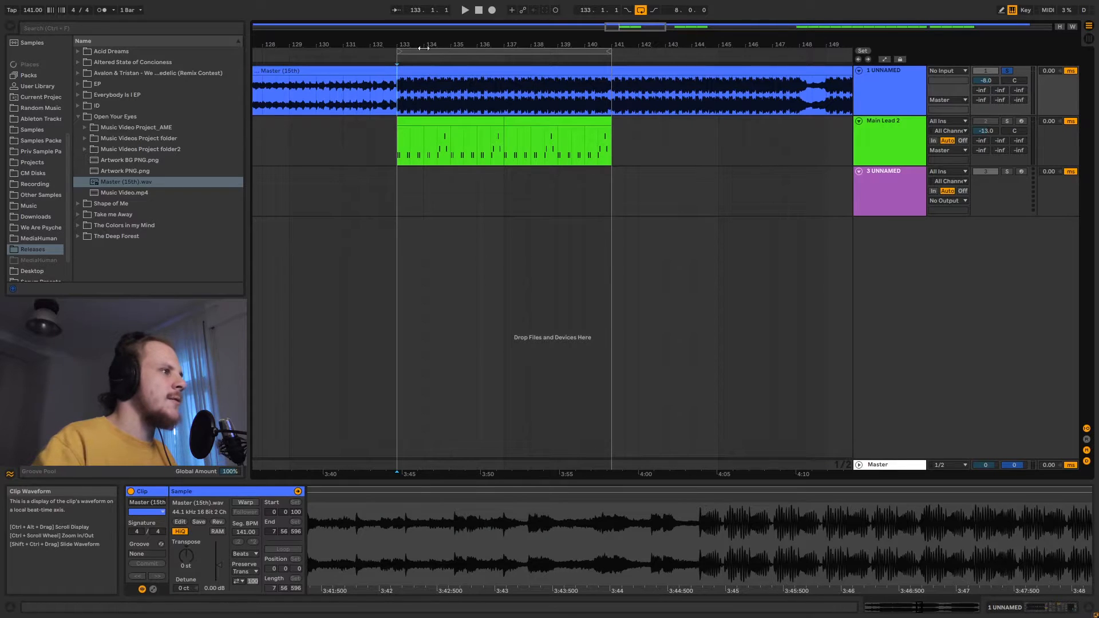
drag(421, 45, 479, 95)
key(space)
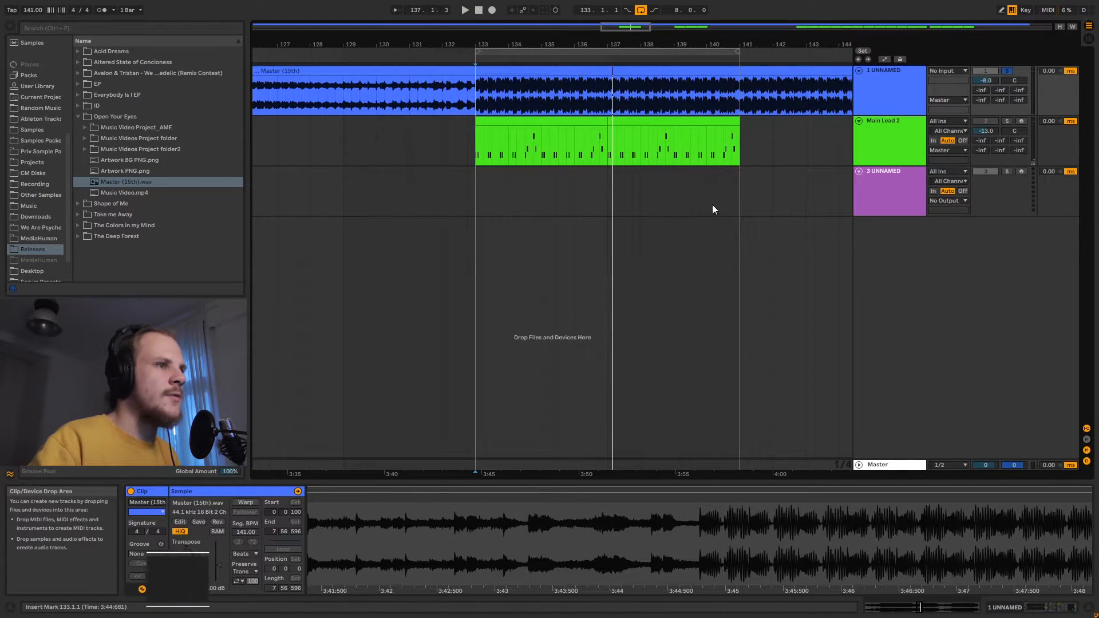
Enlarge the reference audio track's height and insert an empty MIDI clip from bar 133 to bar 137 on the third track
drag(881, 117, 878, 158)
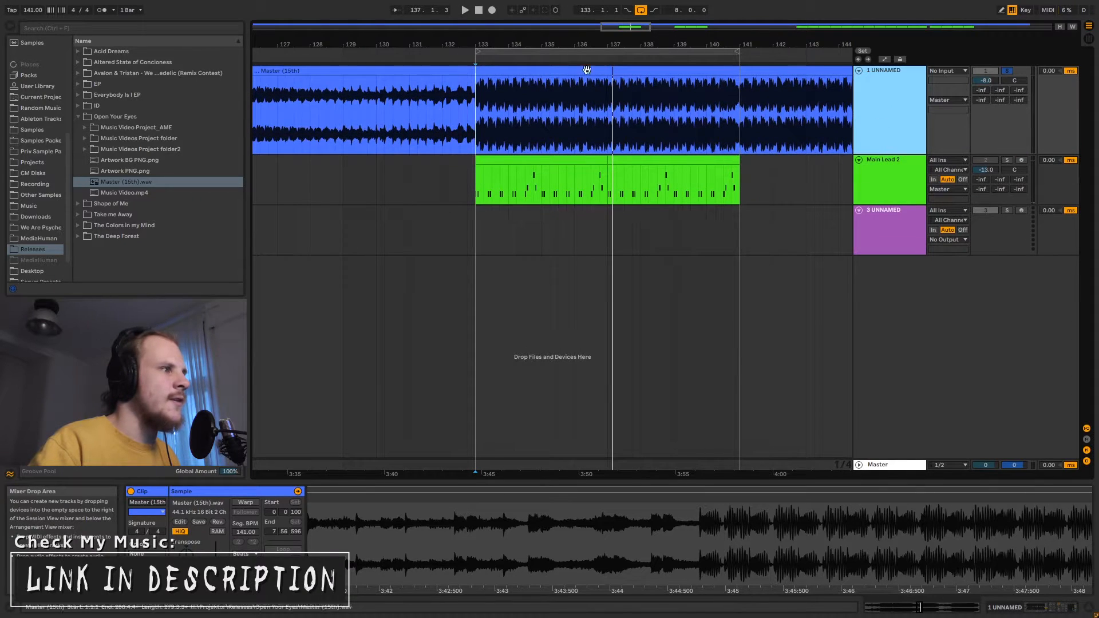
drag(546, 45, 546, 86)
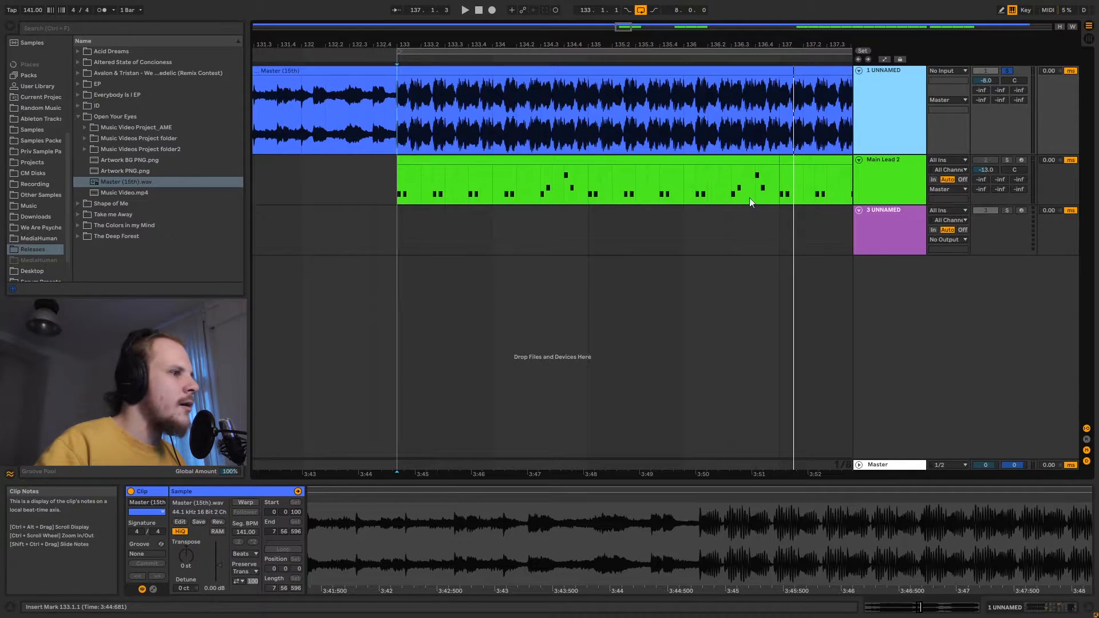
click(399, 228)
drag(513, 44, 434, 33)
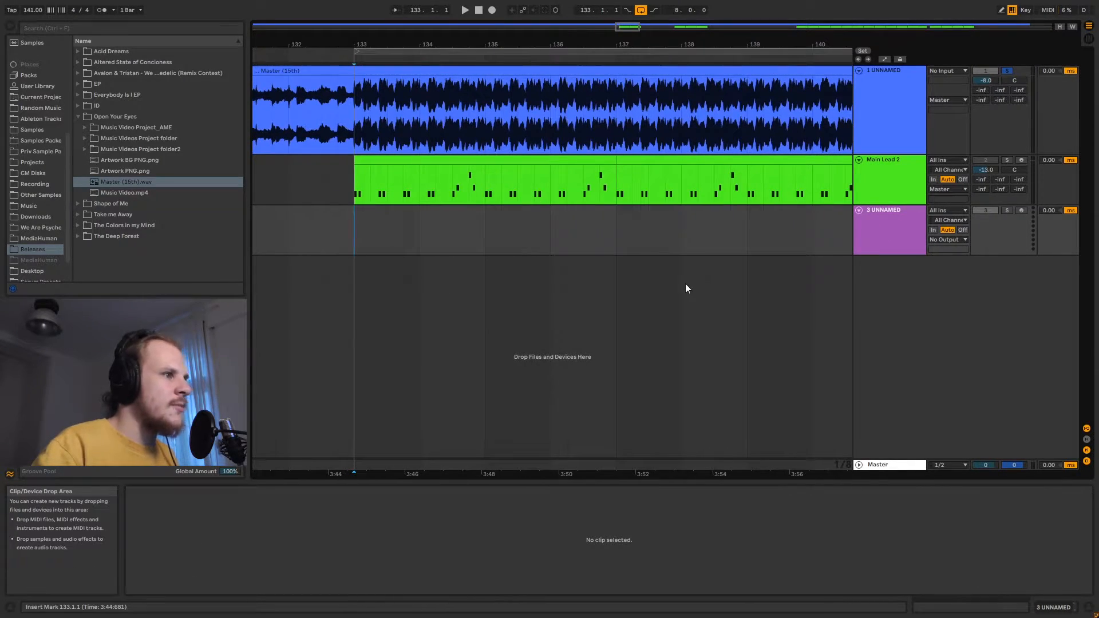
shift+click(620, 222)
key(ctrl+shift+m)
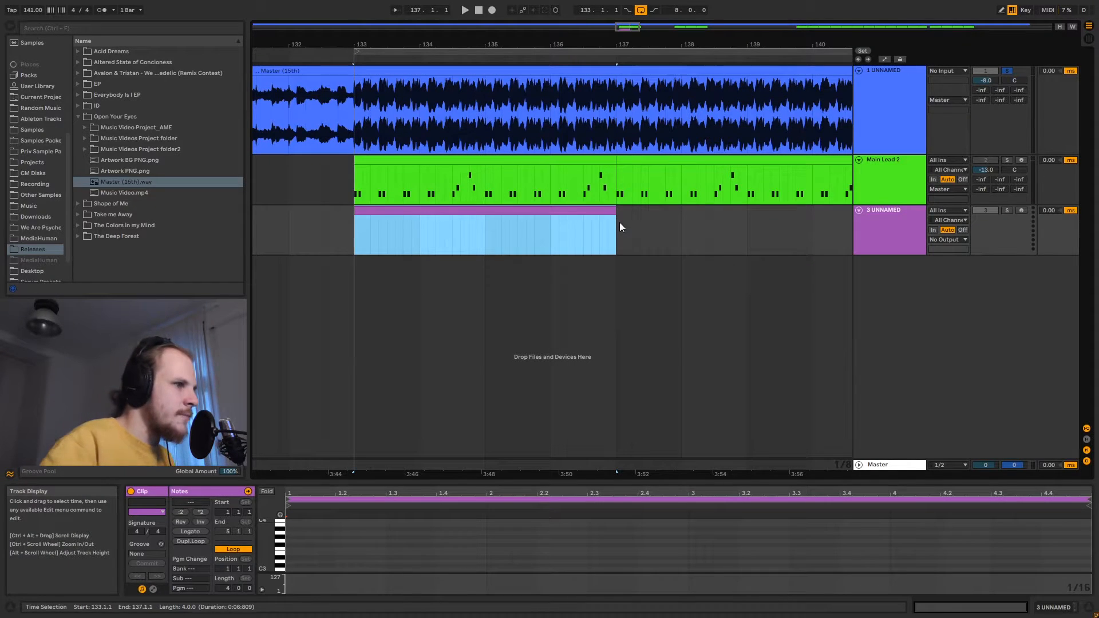
Name the new MIDI clip "Smearing FL Lead, Aggresive, Sustained"
right_click(450, 211)
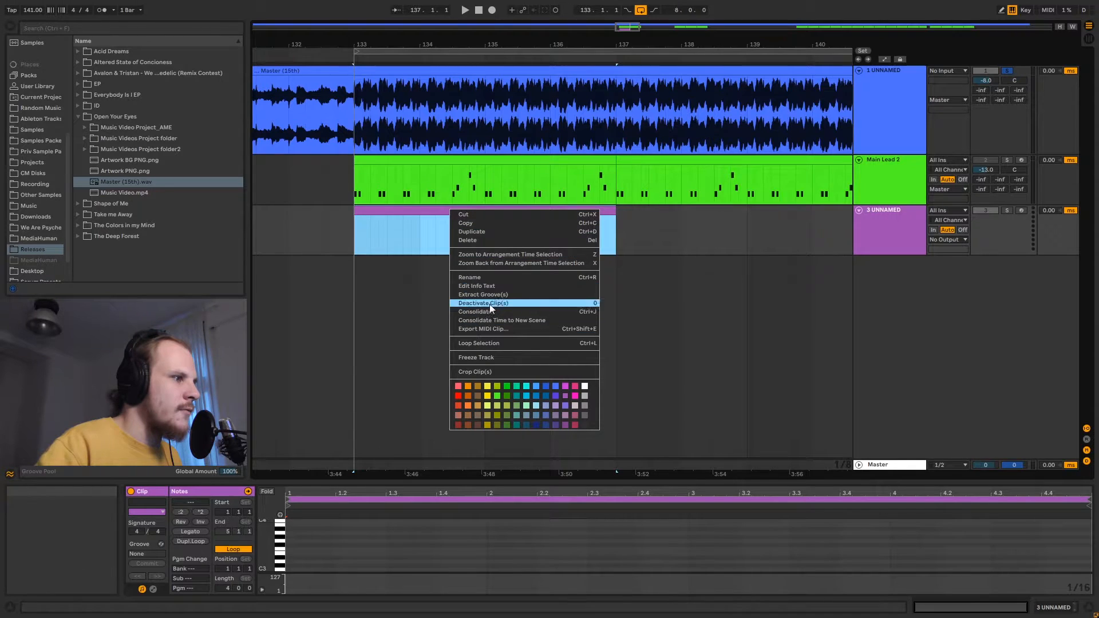
click(490, 277)
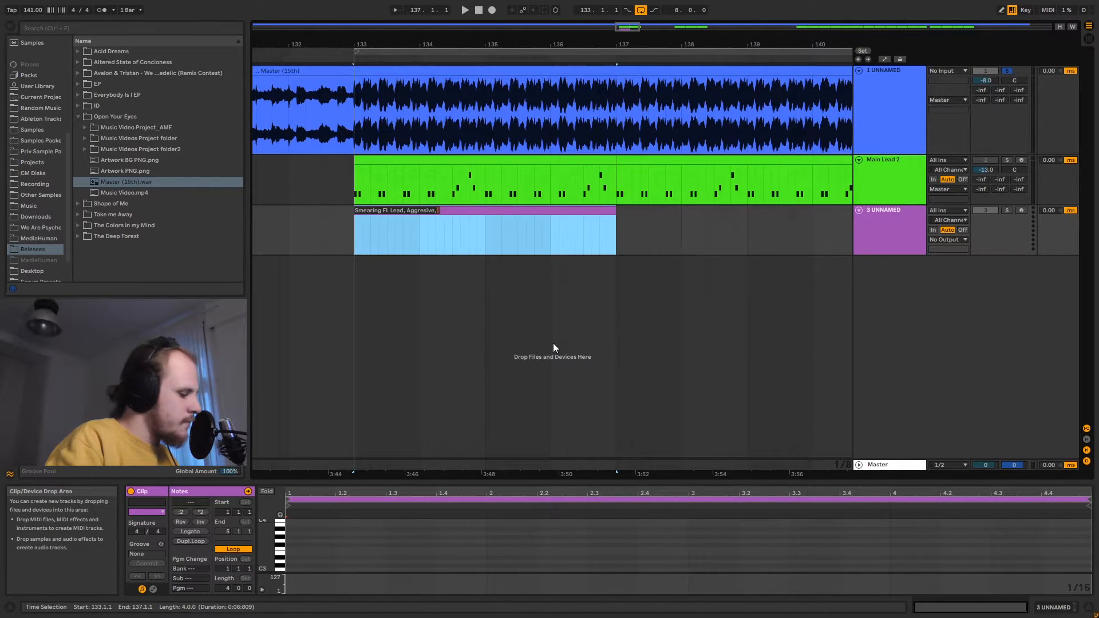
text(Sustained)
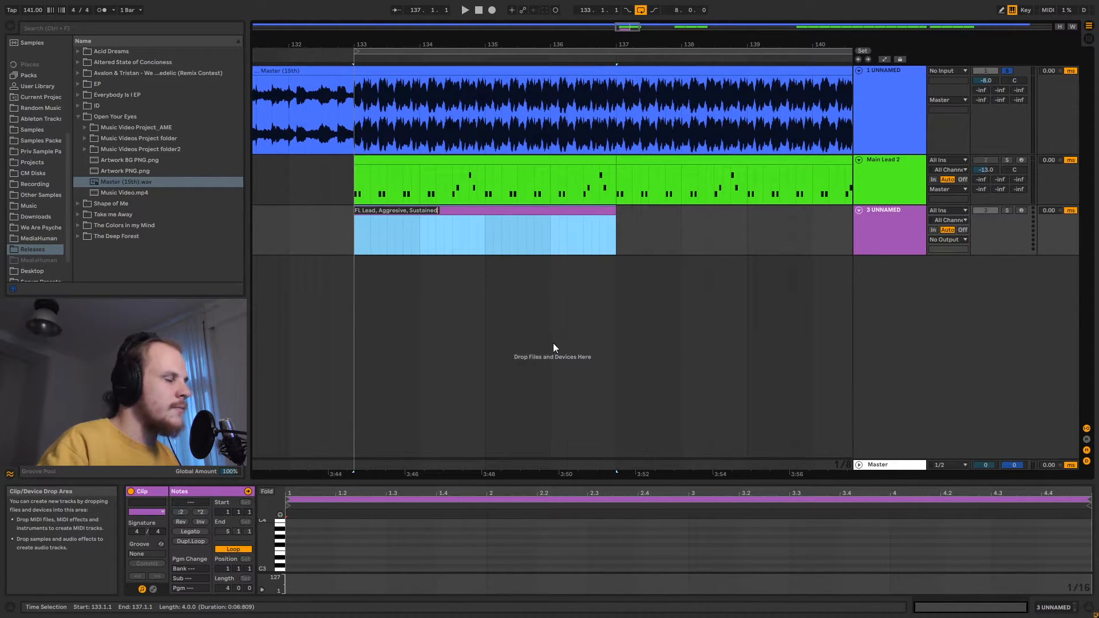
click(352, 221)
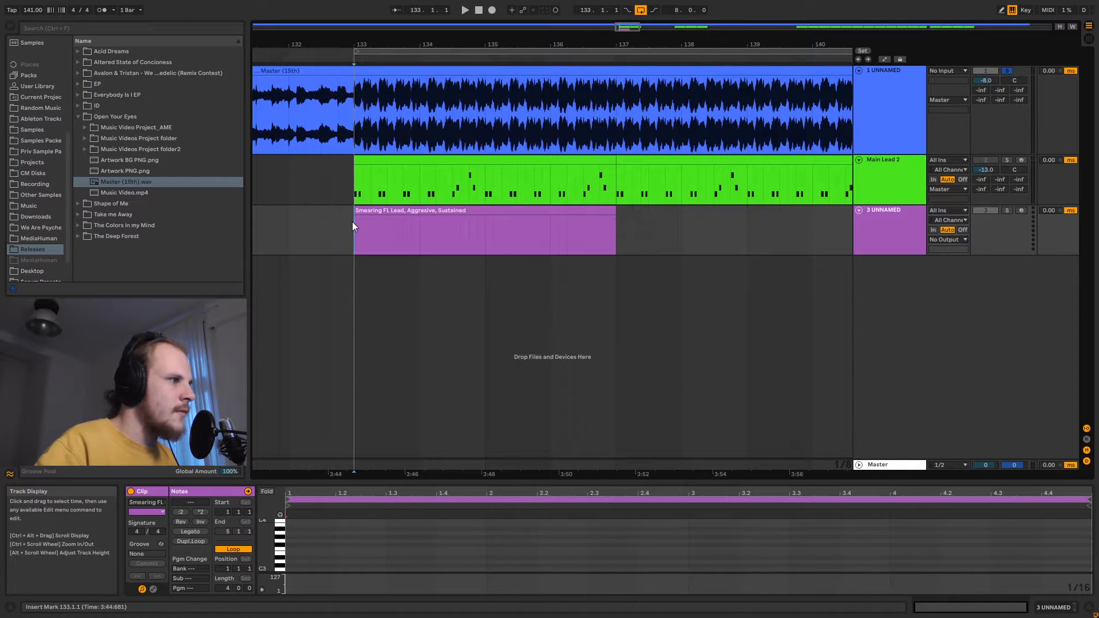
Correct "FL" in the clip name so it reads "Smearing FM Lead, Aggresive, Sustained"
right_click(389, 212)
click(406, 282)
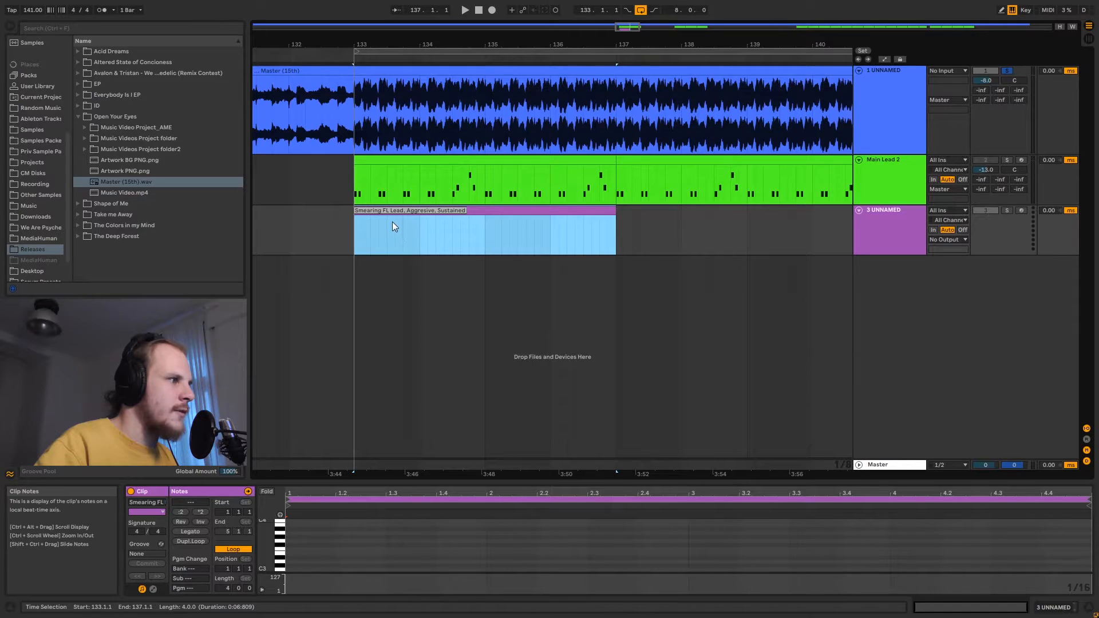
click(388, 210)
key(BackSpace)
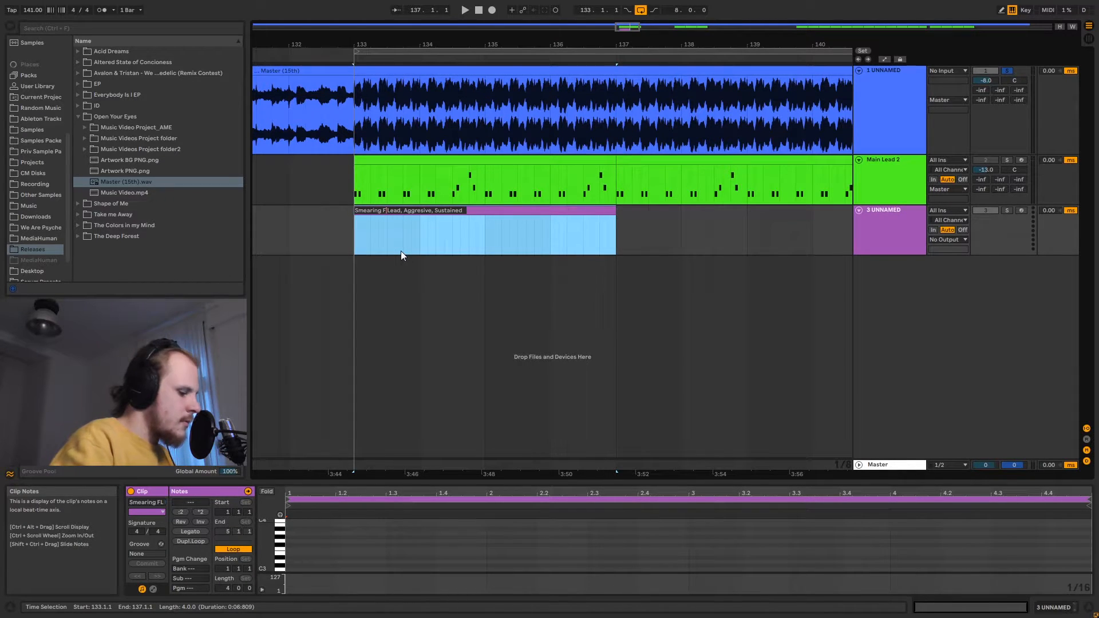
text(M)
key(Return)
click(399, 214)
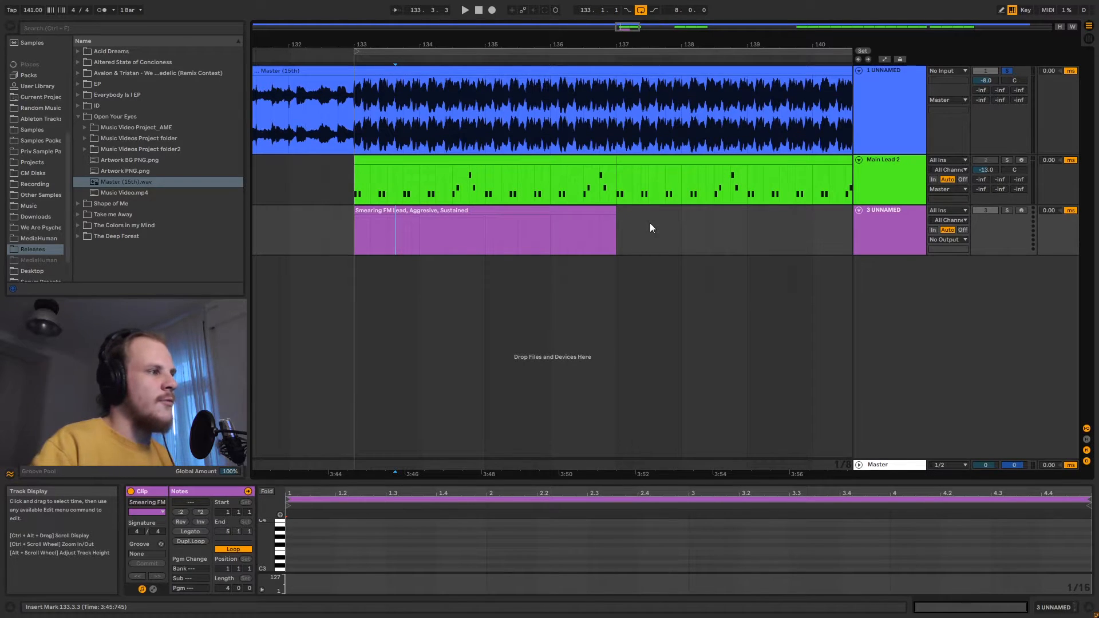
Set EQ Eight's low-cut band 1 on the reference audio track to about 445 Hz while auditioning from bar 133
click(895, 125)
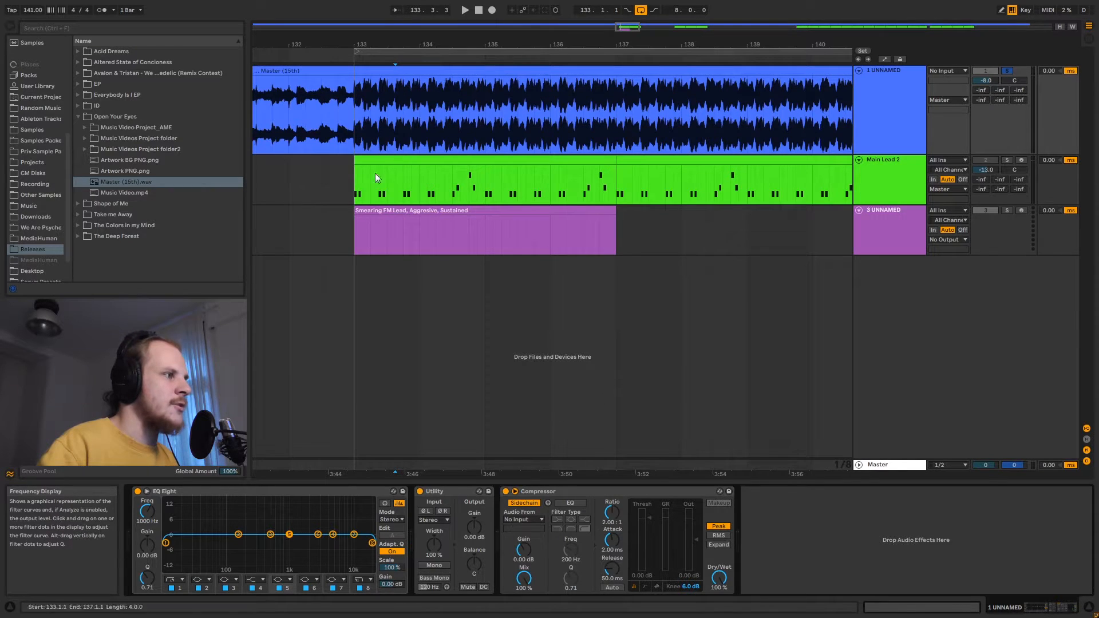
click(357, 126)
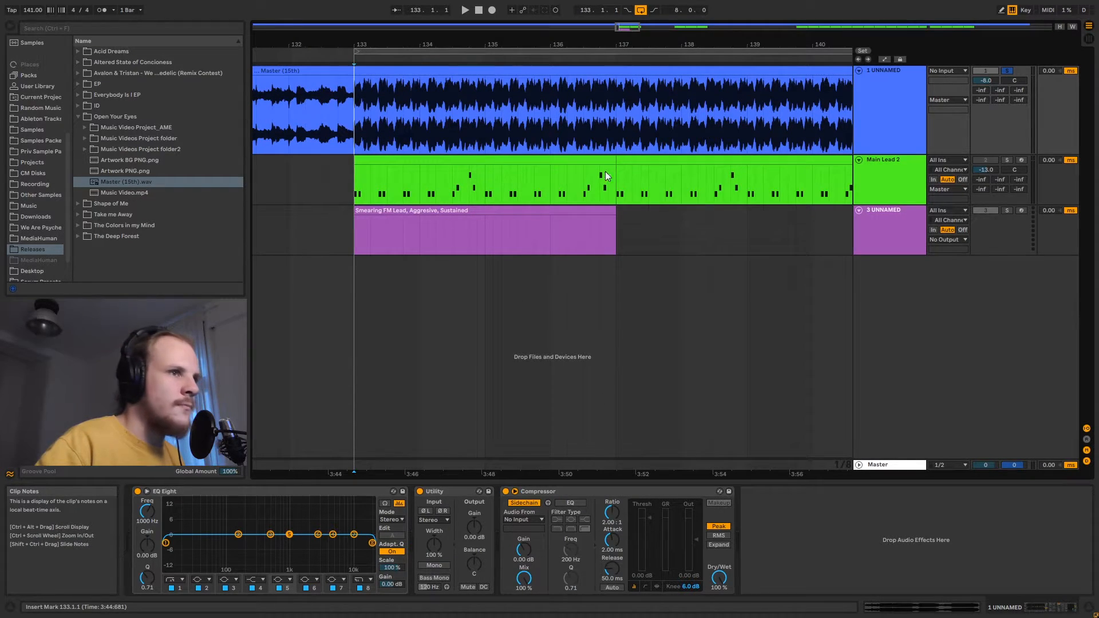
click(181, 589)
drag(149, 512, 149, 478)
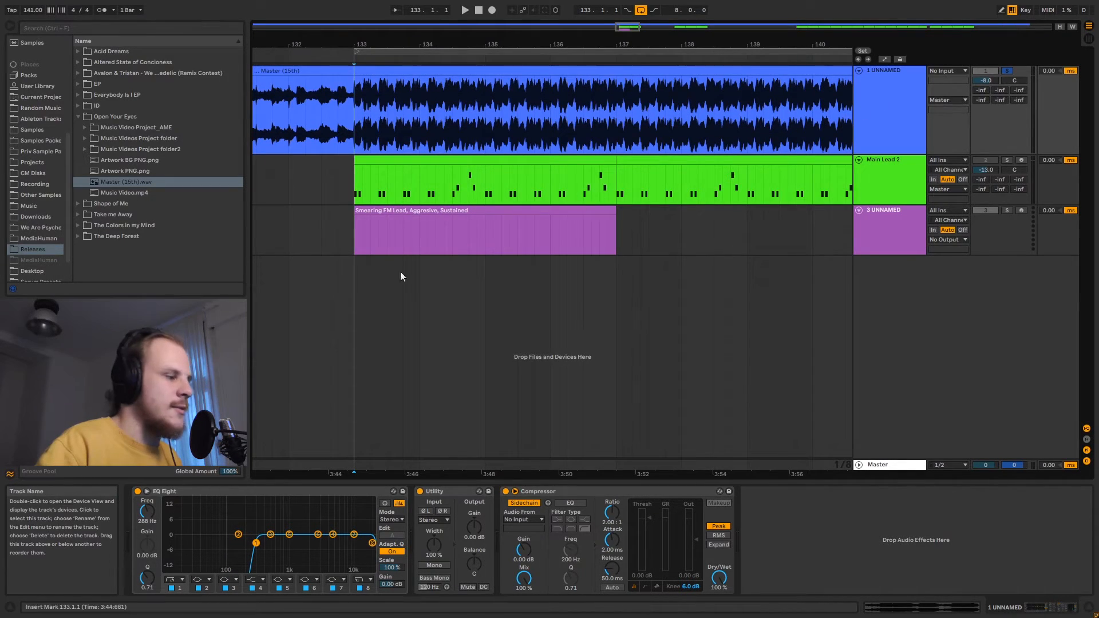
drag(257, 540, 258, 546)
key(space)
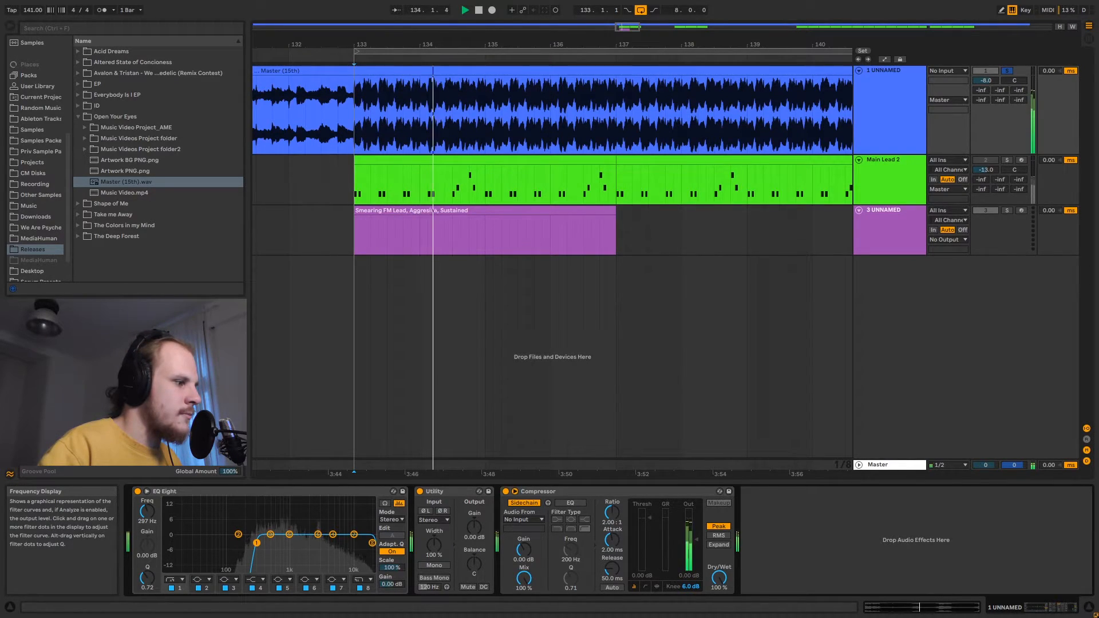
drag(257, 542, 267, 543)
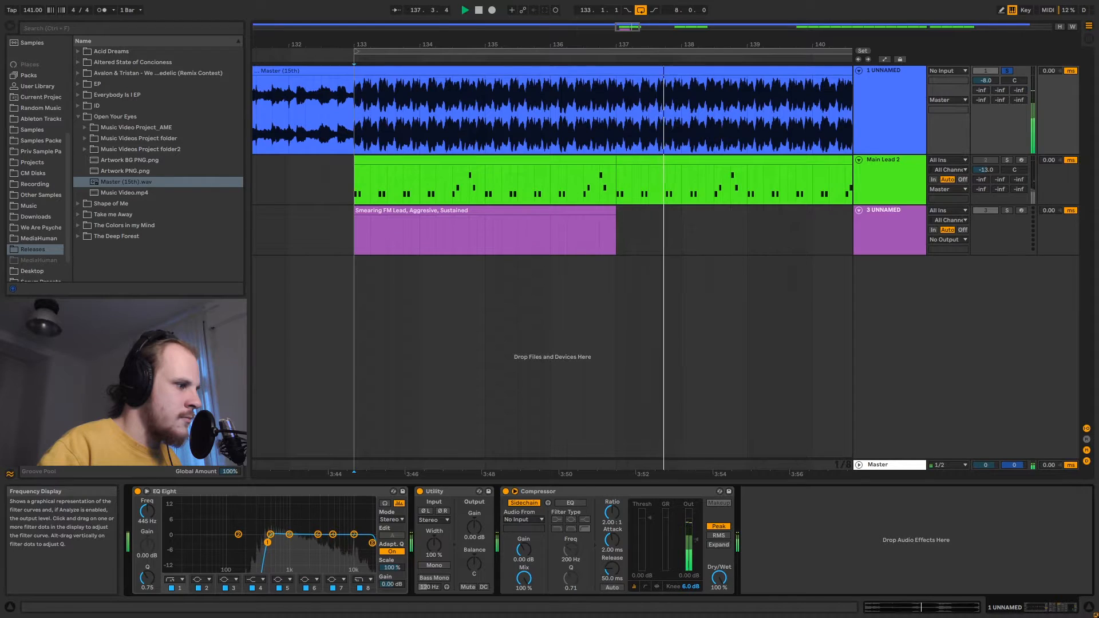
key(space)
Lower EQ Eight's high-cut band 8 to about 12.6 kHz with a Q of about 0.63 while auditioning the reference track
click(373, 572)
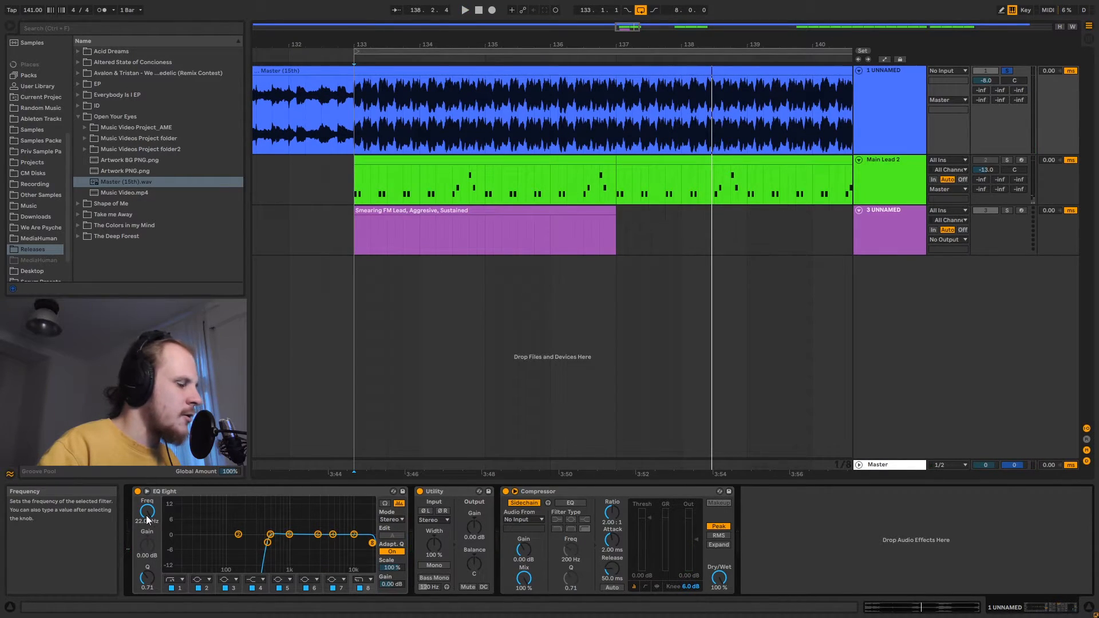
drag(147, 512, 148, 519)
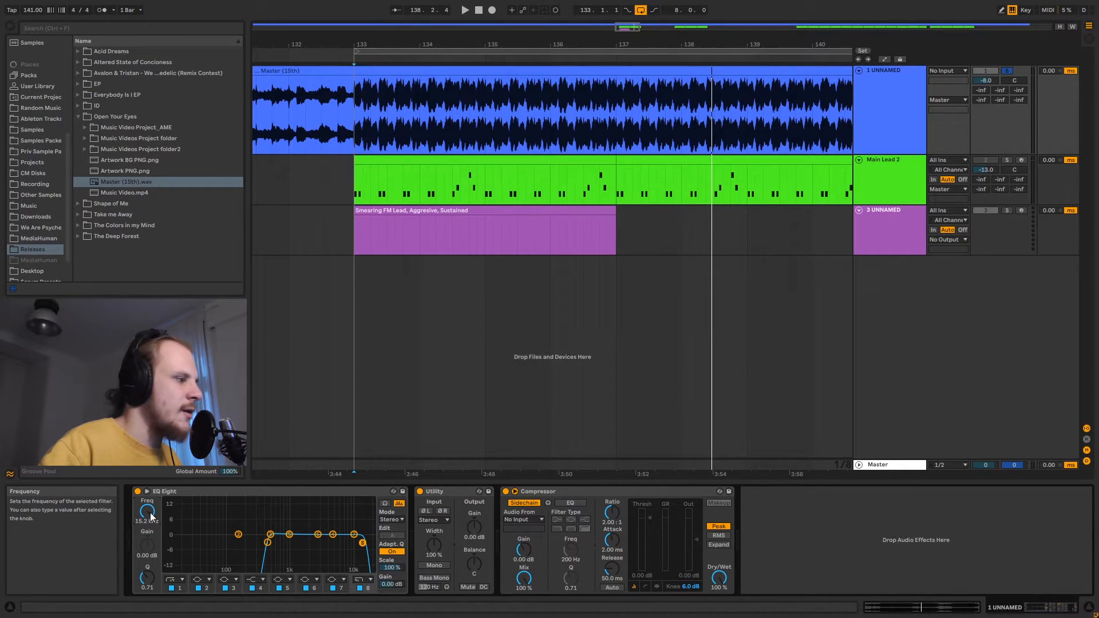
key(space)
mouse_move(151, 517)
mouse_down()
mouse_move(150, 529)
mouse_move(151, 519)
mouse_up()
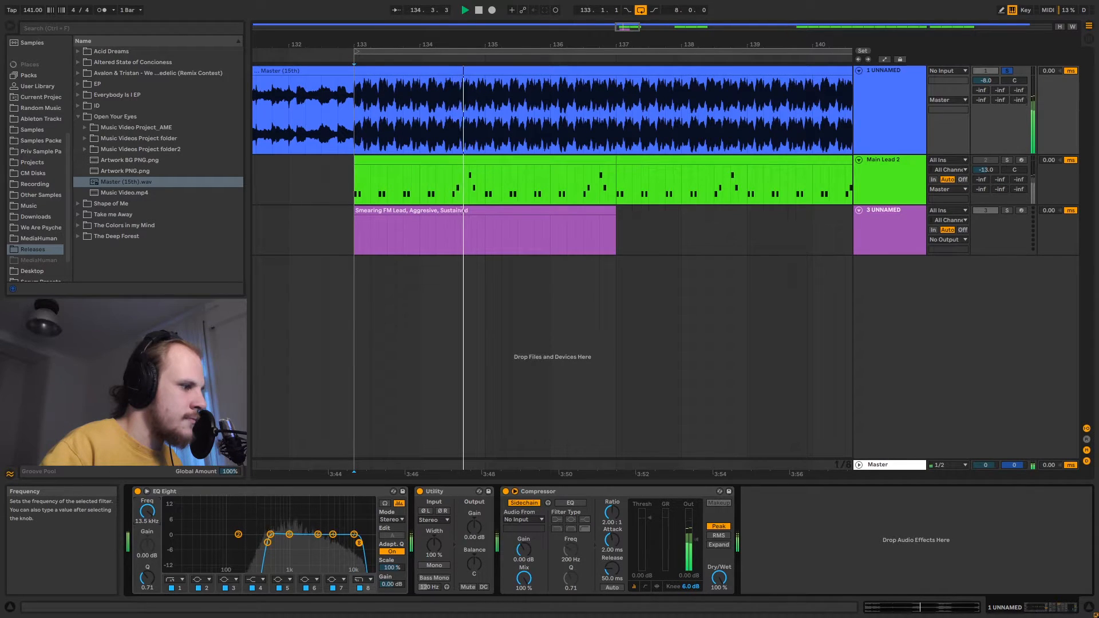
drag(359, 543, 357, 544)
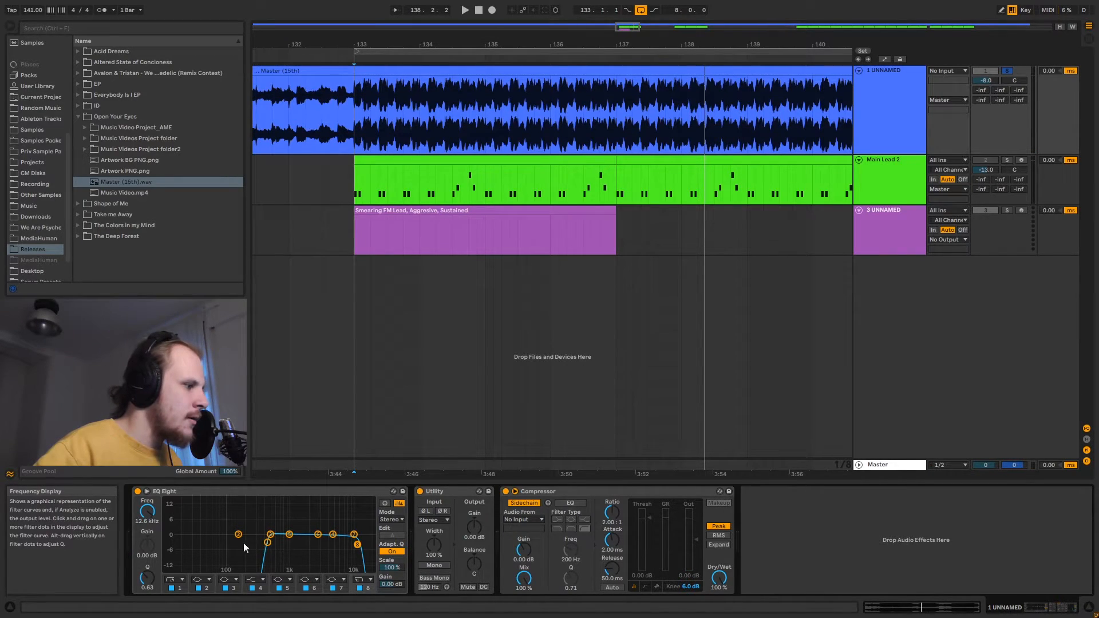
click(269, 544)
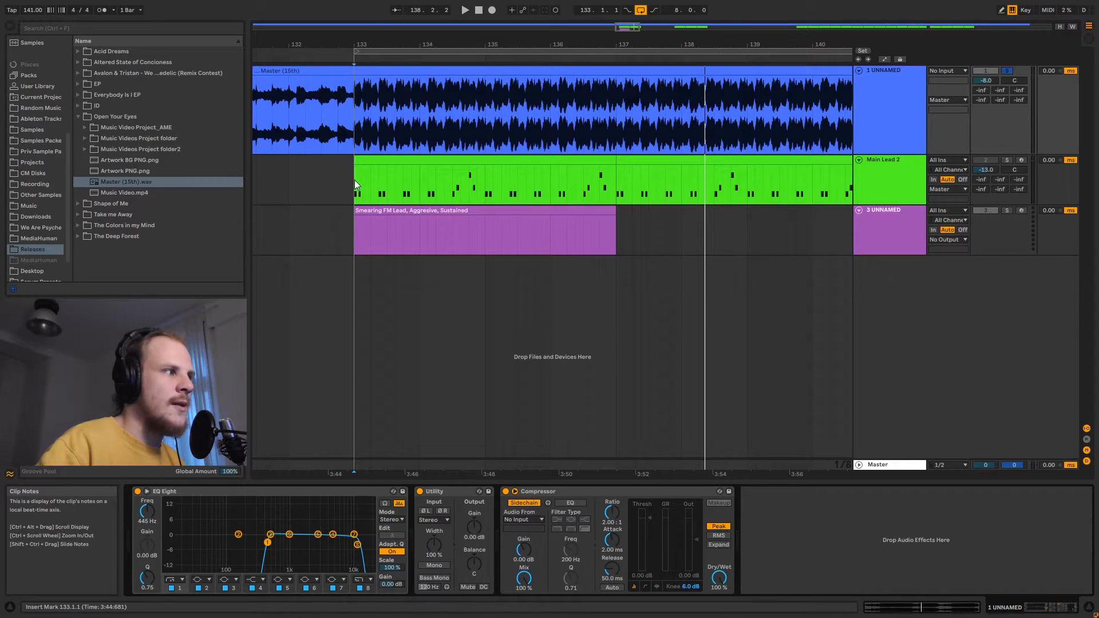
Collapse the Open Your Eyes folder, then solo the Main Lead 2 track and play it from bar 133
click(895, 245)
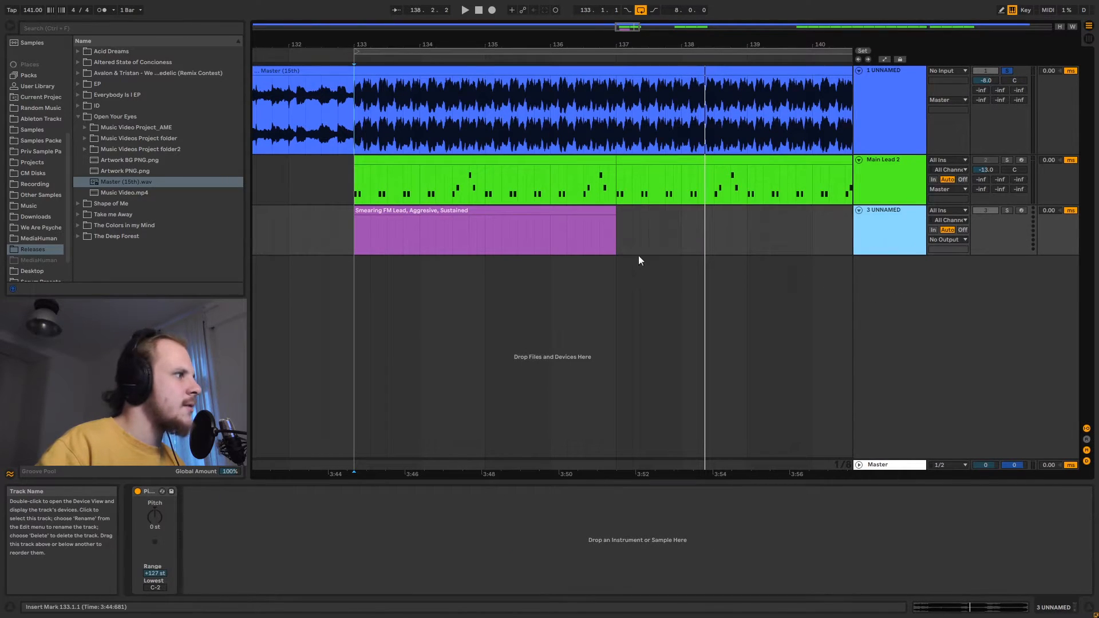
click(77, 116)
click(993, 182)
click(1007, 159)
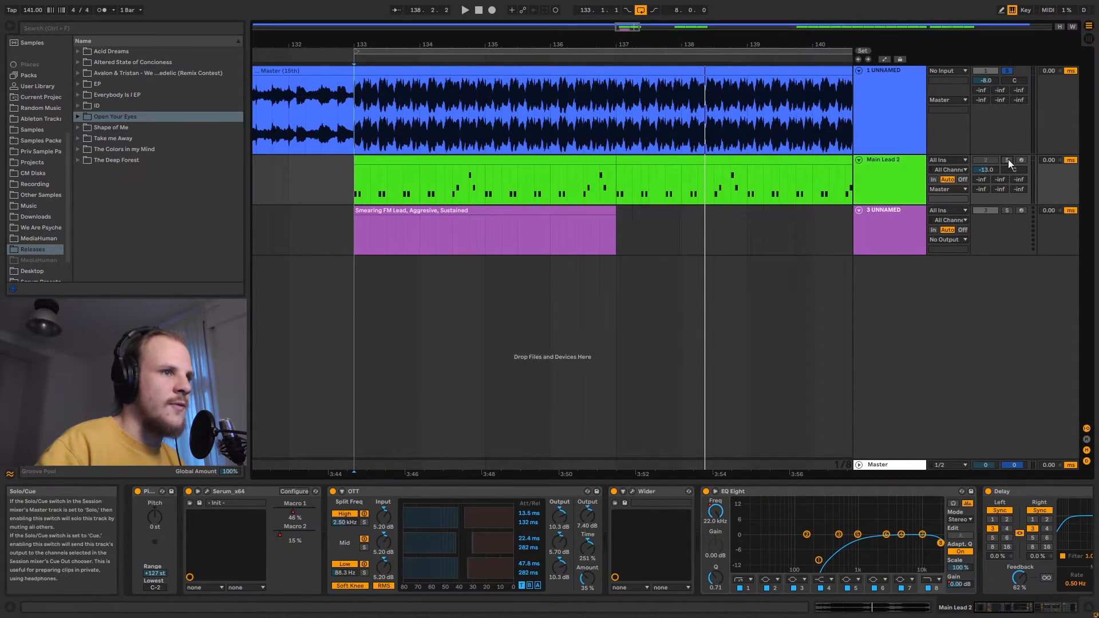
click(352, 184)
key(space)
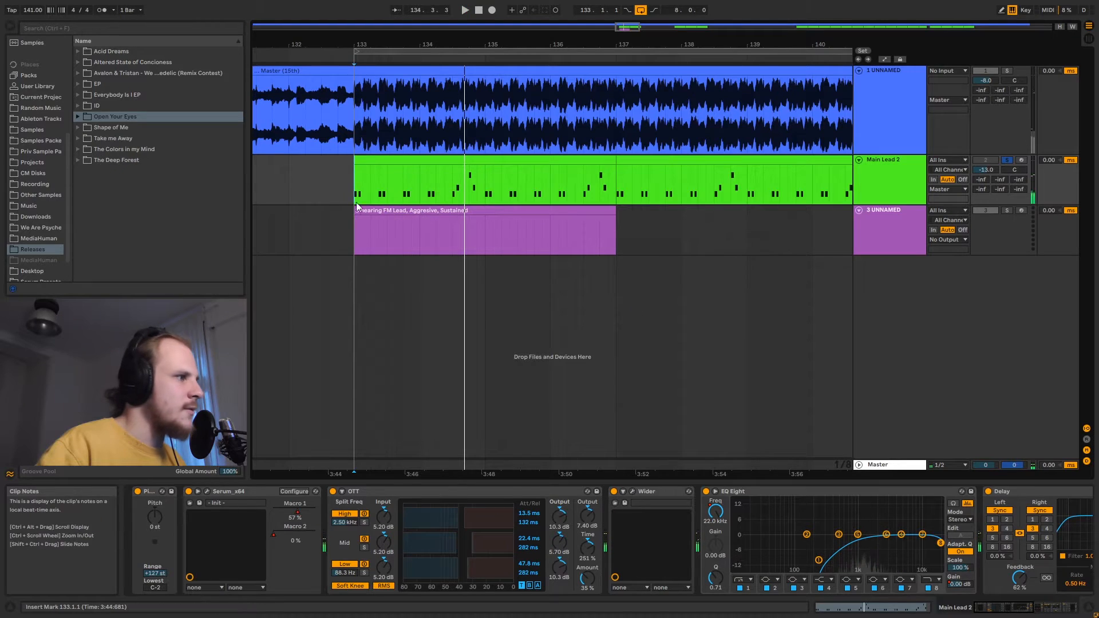
click(880, 185)
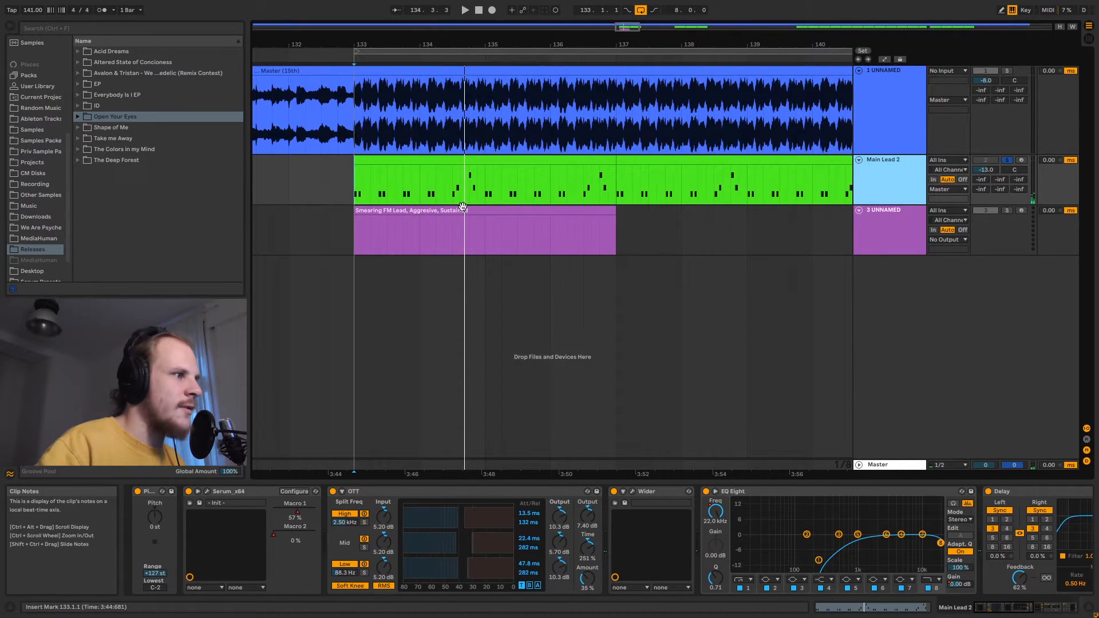
Find Serum_x64 among the Xfer Records VST instruments and load it onto the third track
click(359, 227)
click(888, 237)
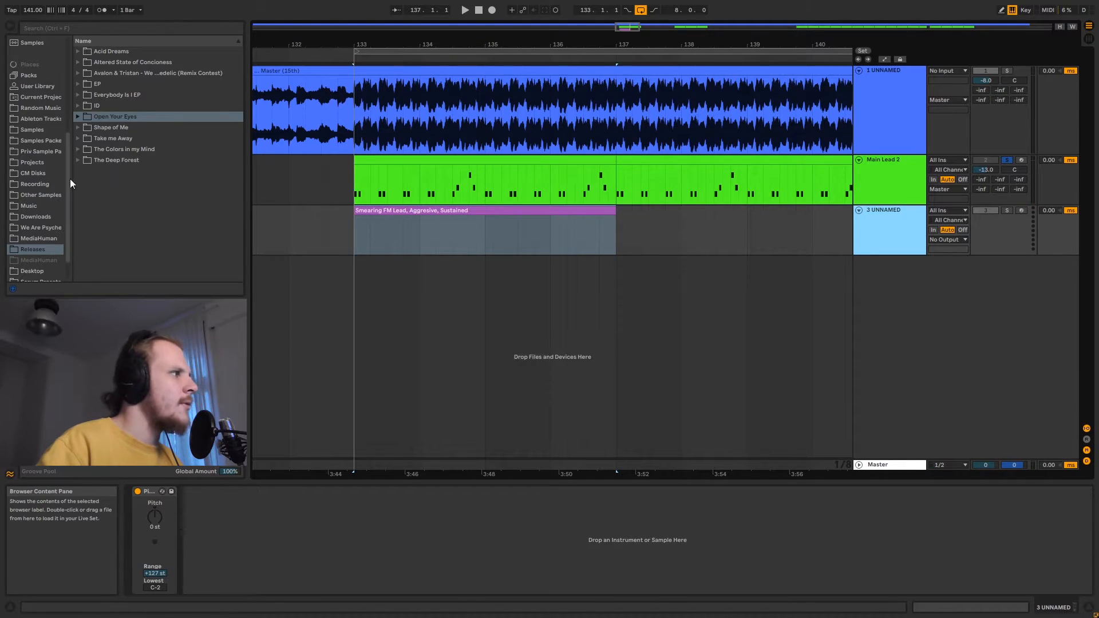
scroll(50, 174, up, 4)
scroll(50, 172, up, 4)
click(32, 113)
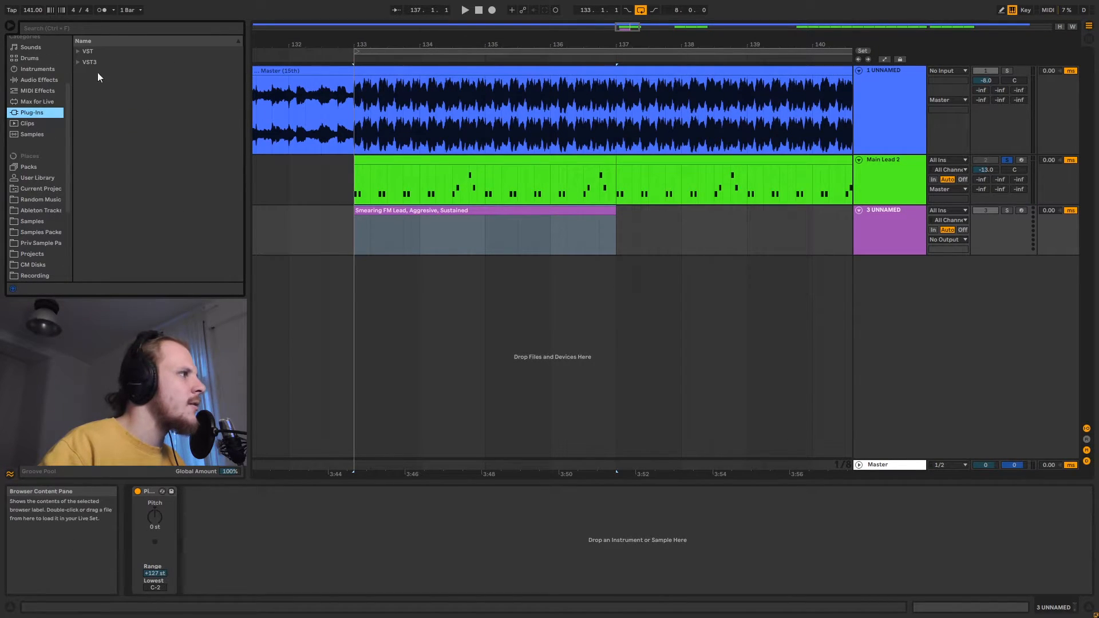
click(77, 51)
click(85, 84)
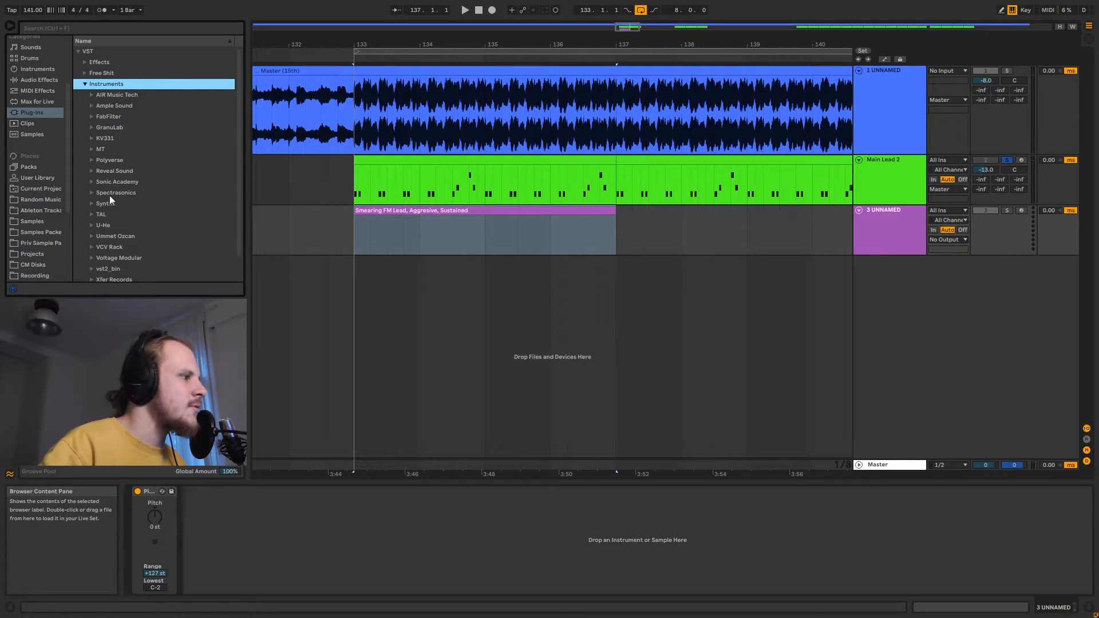
click(91, 254)
drag(119, 256, 470, 265)
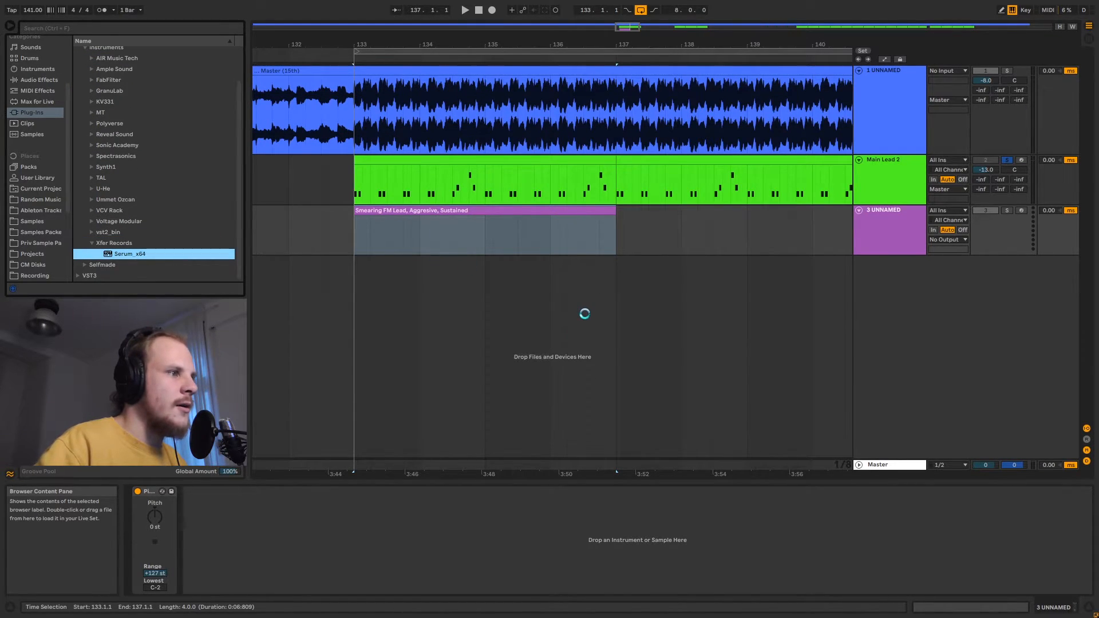
Insert an empty one-bar MIDI clip from bar 137 to bar 138 on the Serum track
drag(620, 226, 680, 233)
key(ctrl+shift+m)
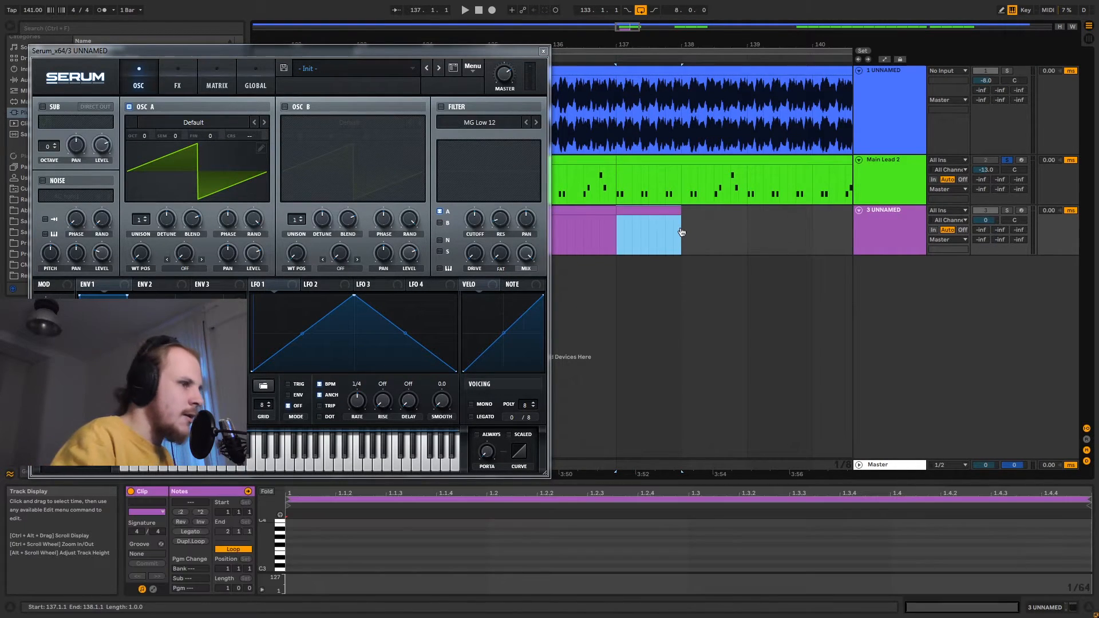
Copy the opening bar of Main Lead 2 notes into the empty clip at bar 137 on the Serum track
click(543, 52)
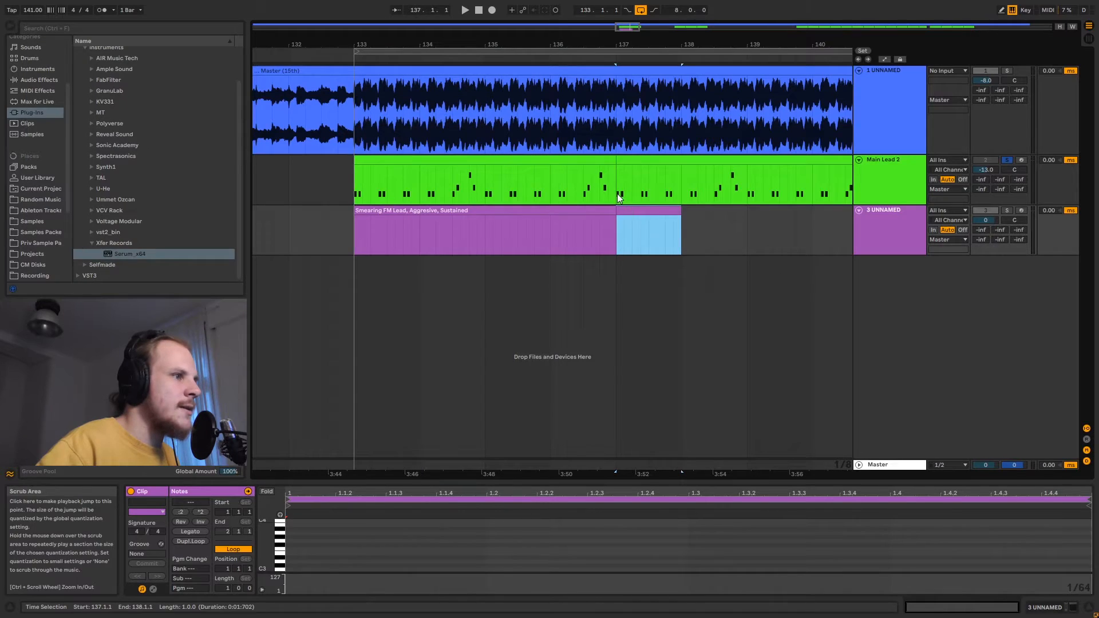
double_click(638, 211)
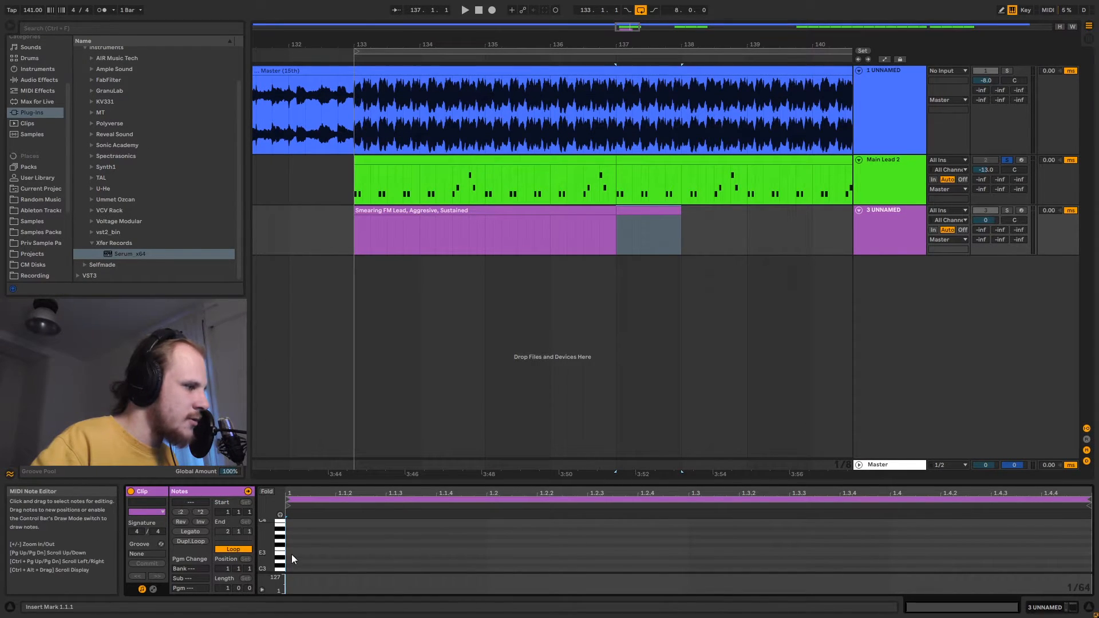
click(646, 162)
scroll(393, 546, down, 1)
drag(474, 538, 287, 560)
click(636, 223)
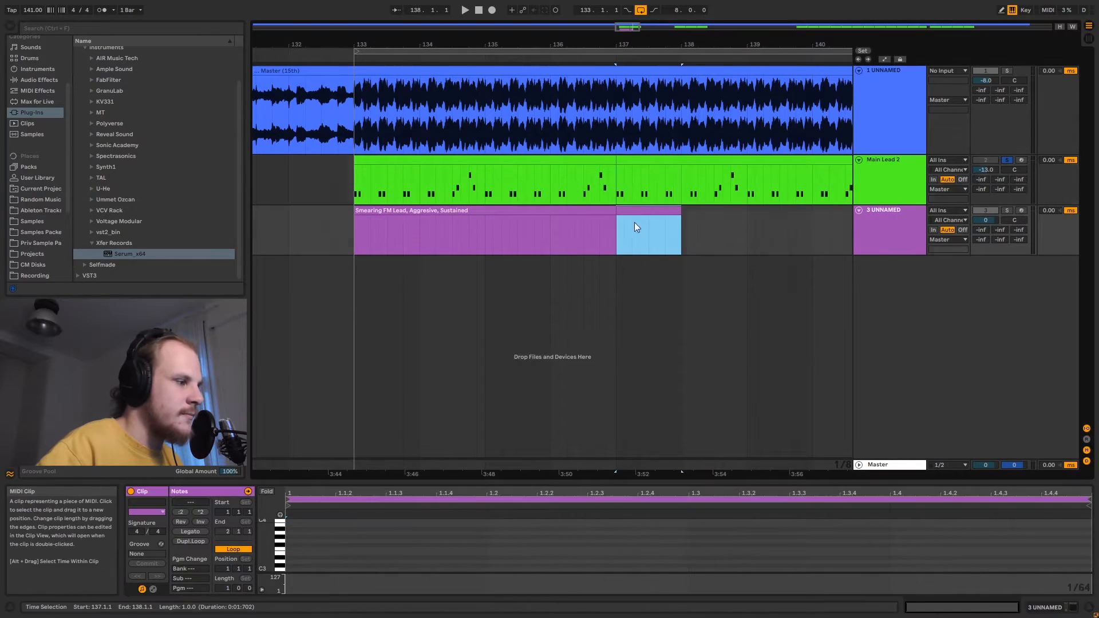
click(290, 555)
key(ctrl+v)
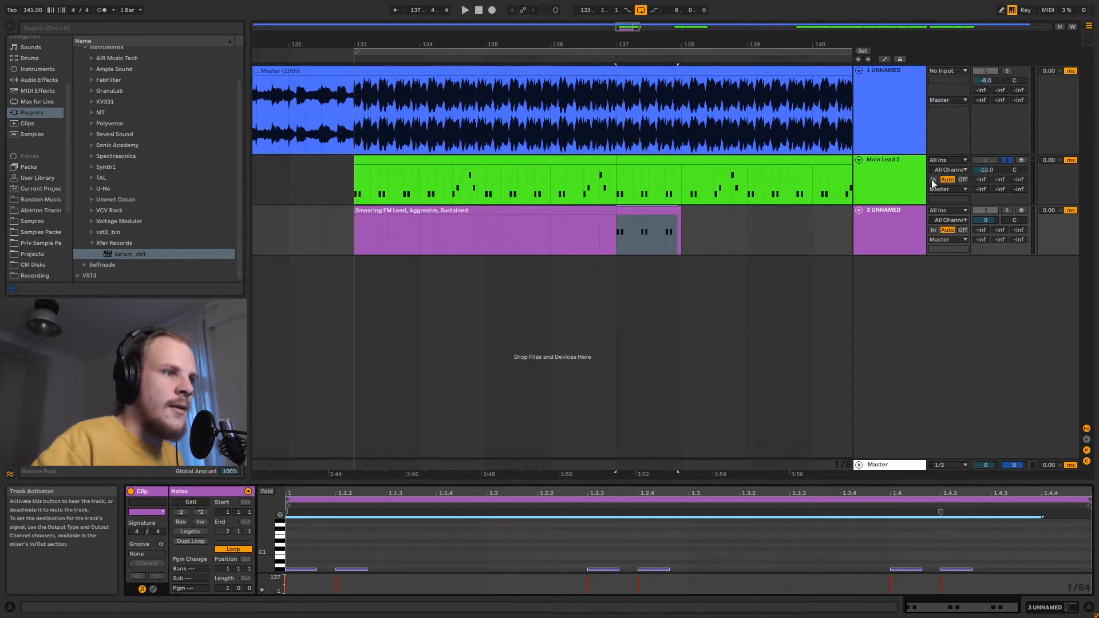
click(1008, 212)
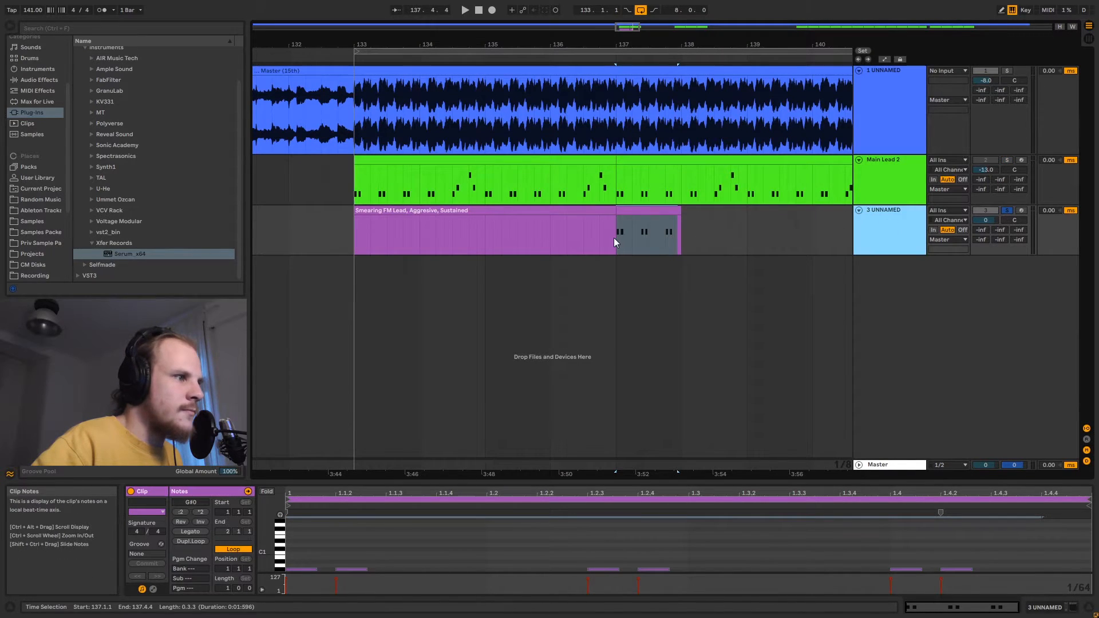
click(614, 238)
click(884, 233)
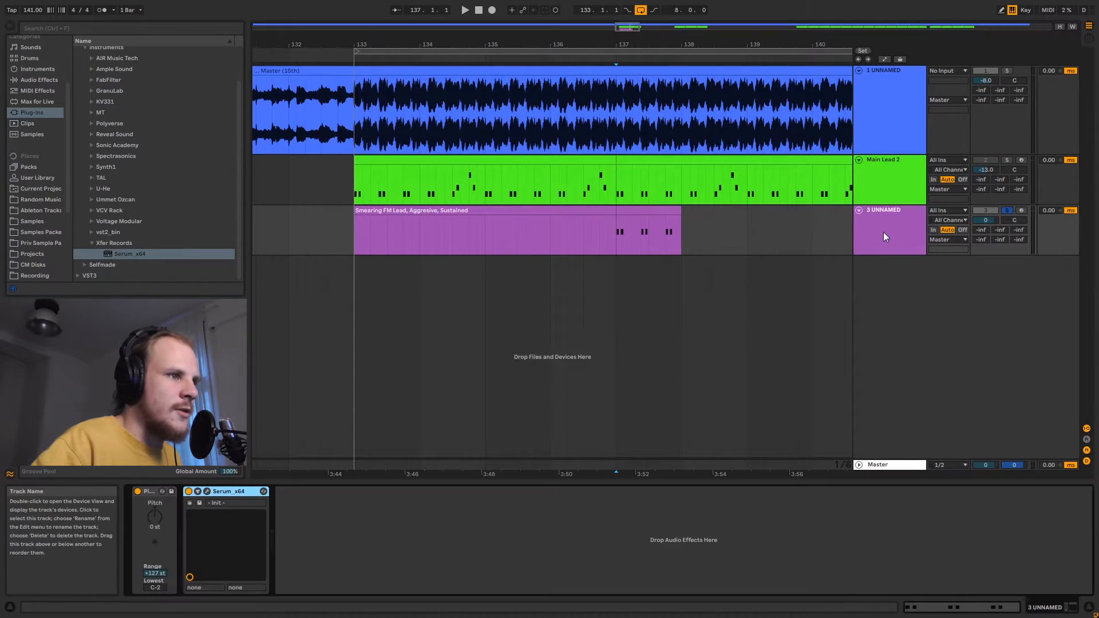
click(206, 492)
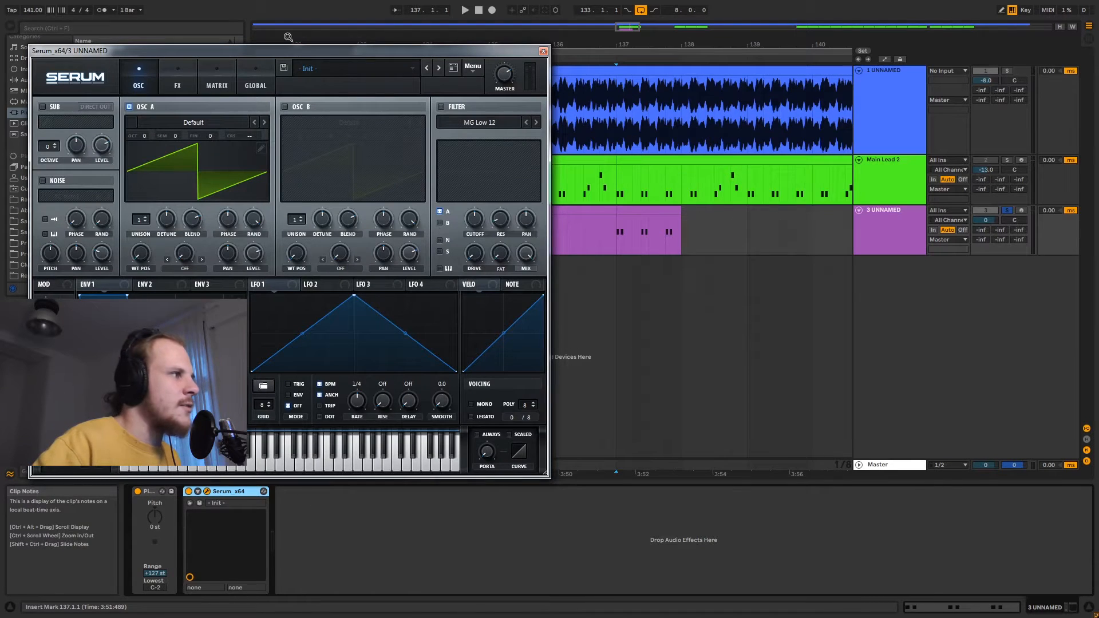
drag(288, 50, 548, 120)
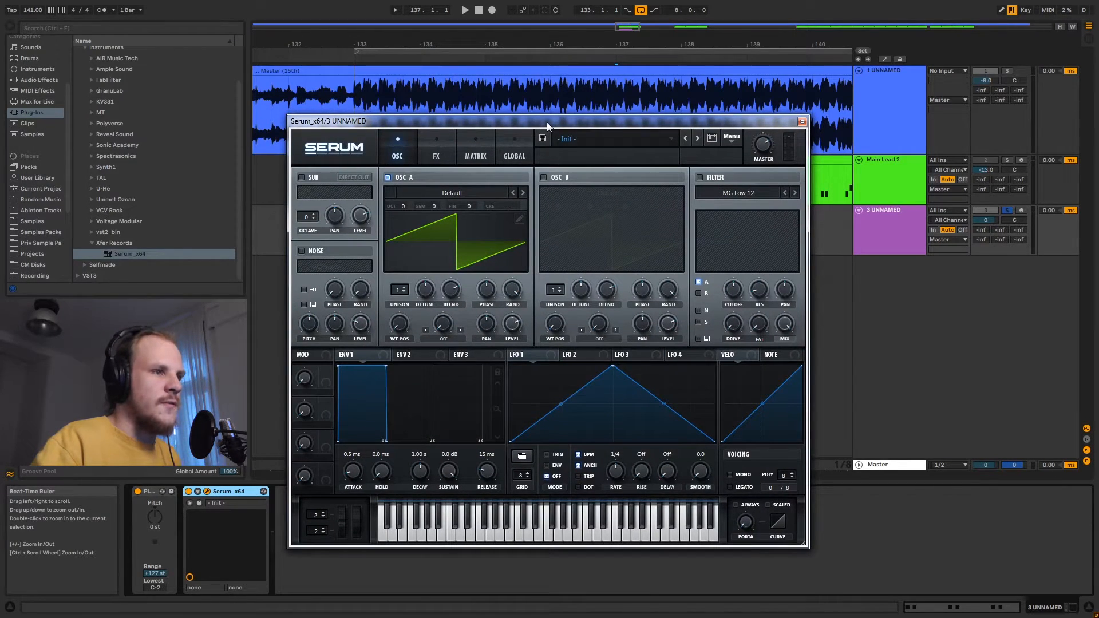
click(801, 122)
Solo the reference audio track and play it from bar 133 to examine its spectrum in EQ Eight
click(911, 123)
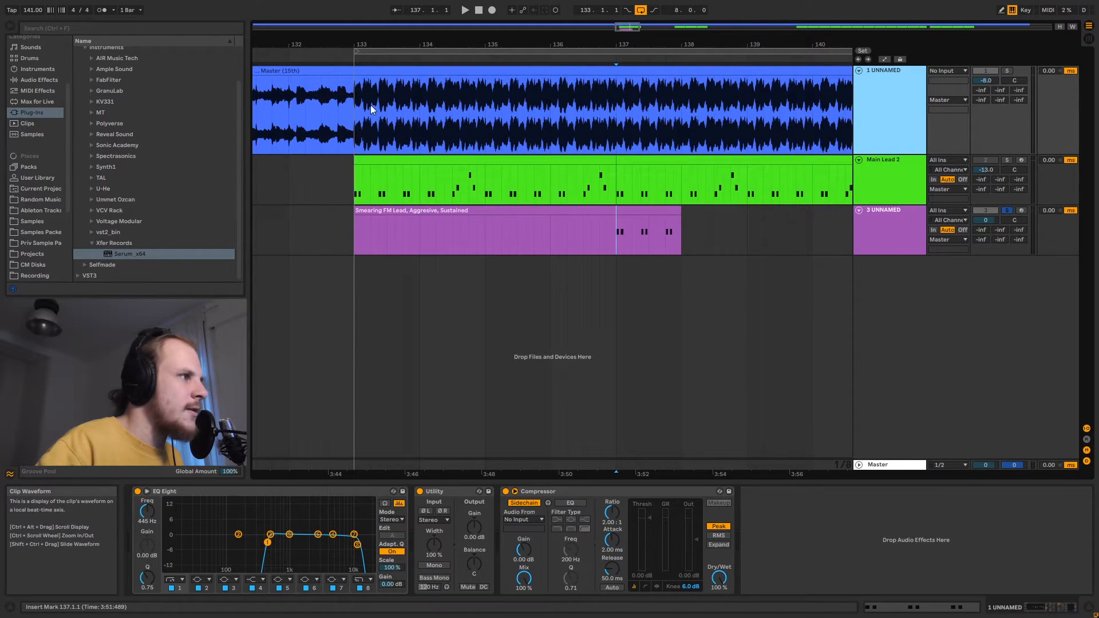
click(356, 118)
click(1009, 72)
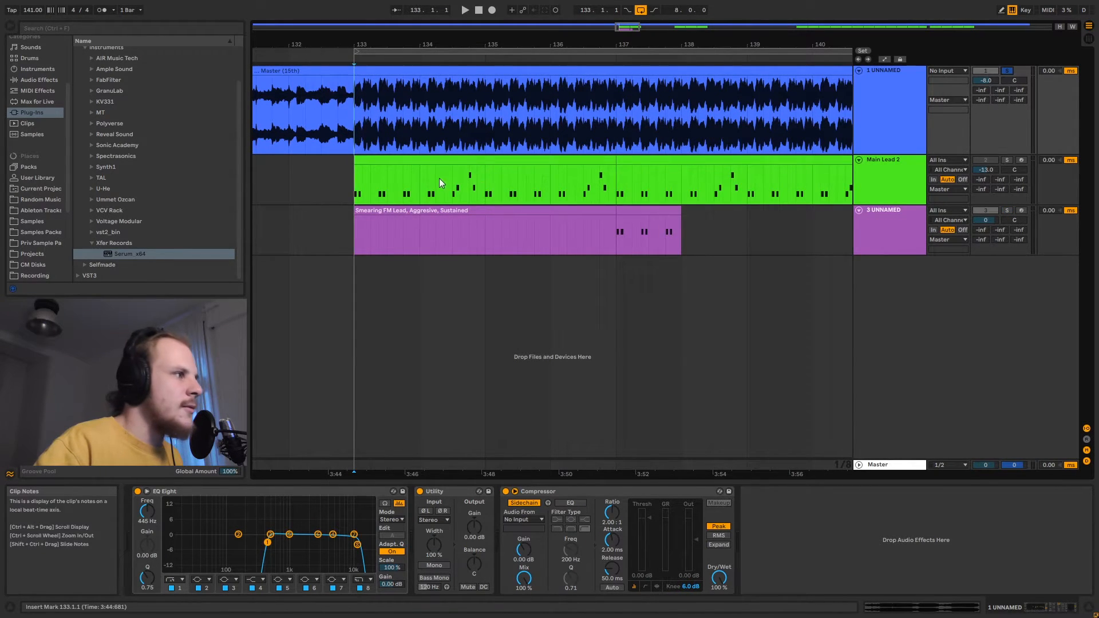
key(space)
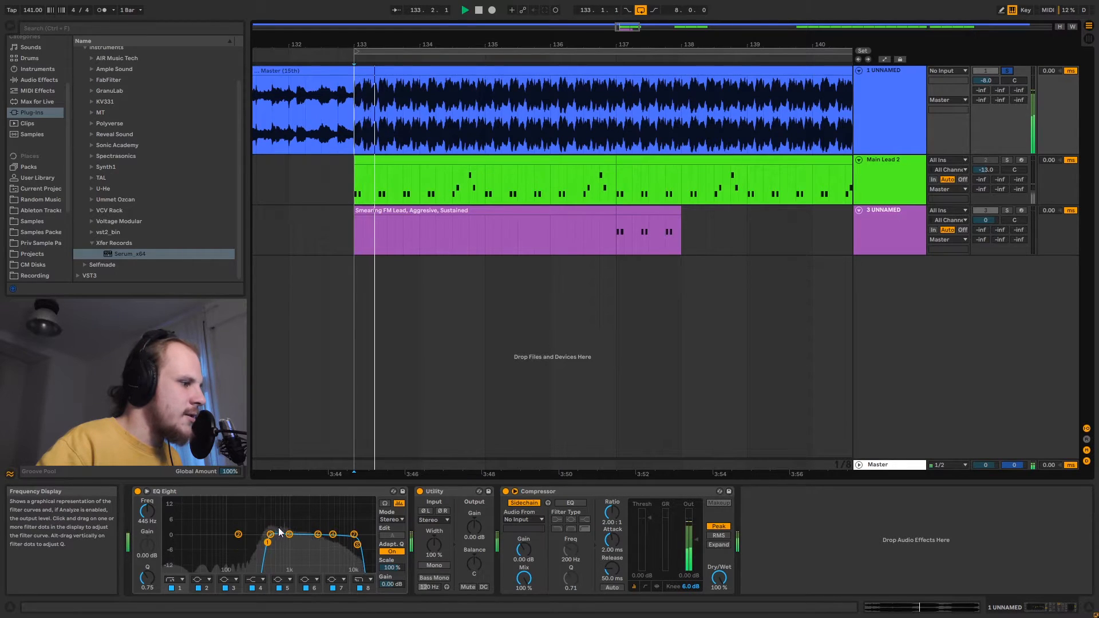
key(space)
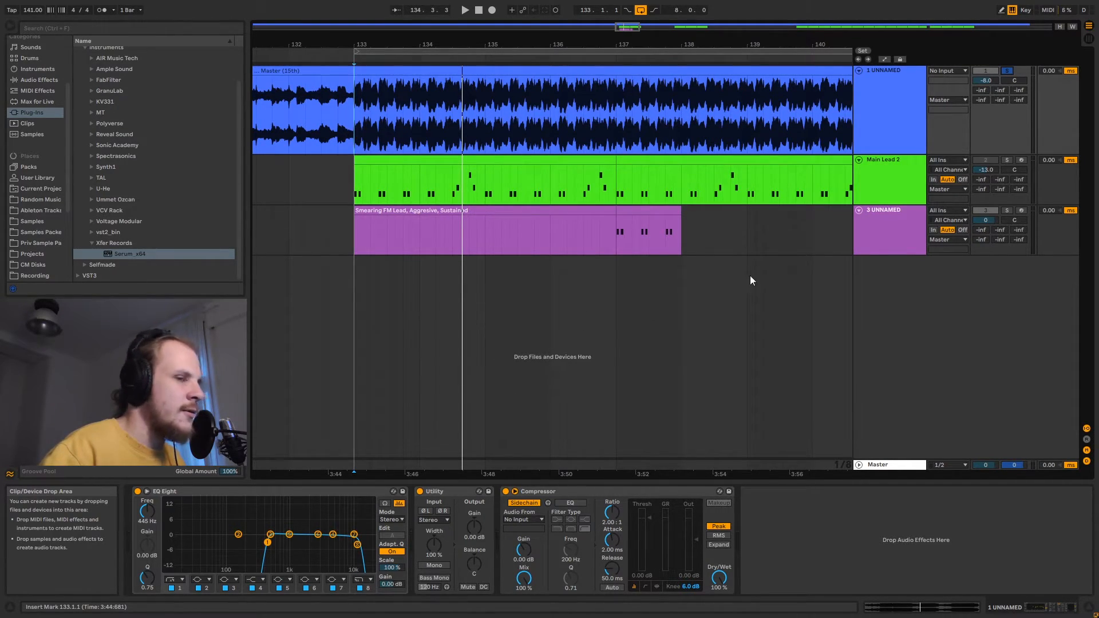
Set the insert marker at bar 137 on the third track and open its Serum instrument in a repositioned window
click(617, 232)
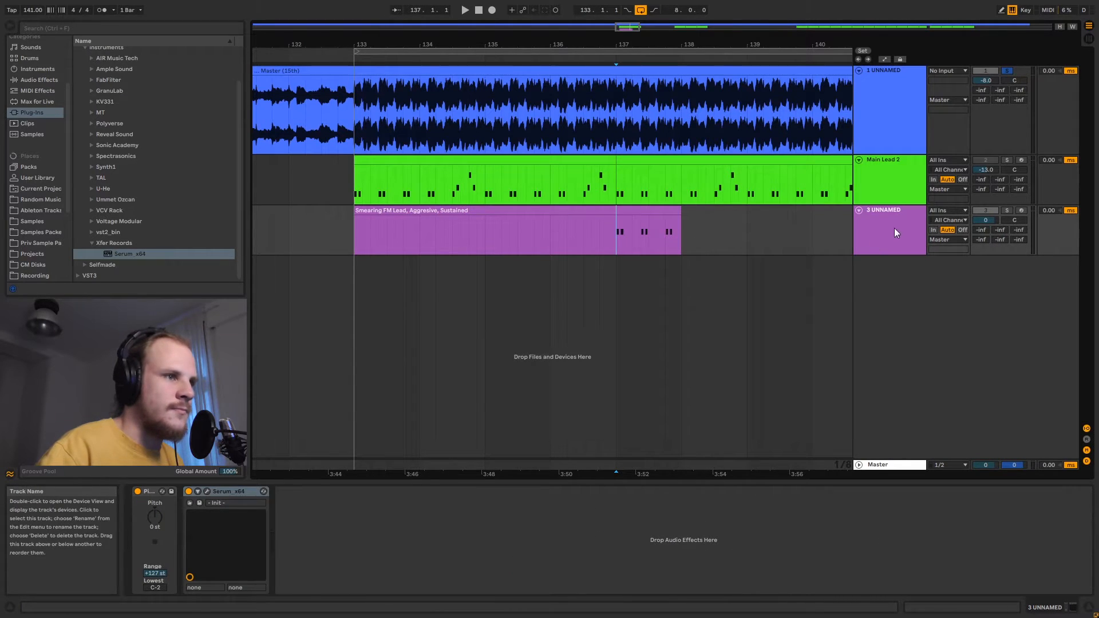
click(896, 232)
click(207, 491)
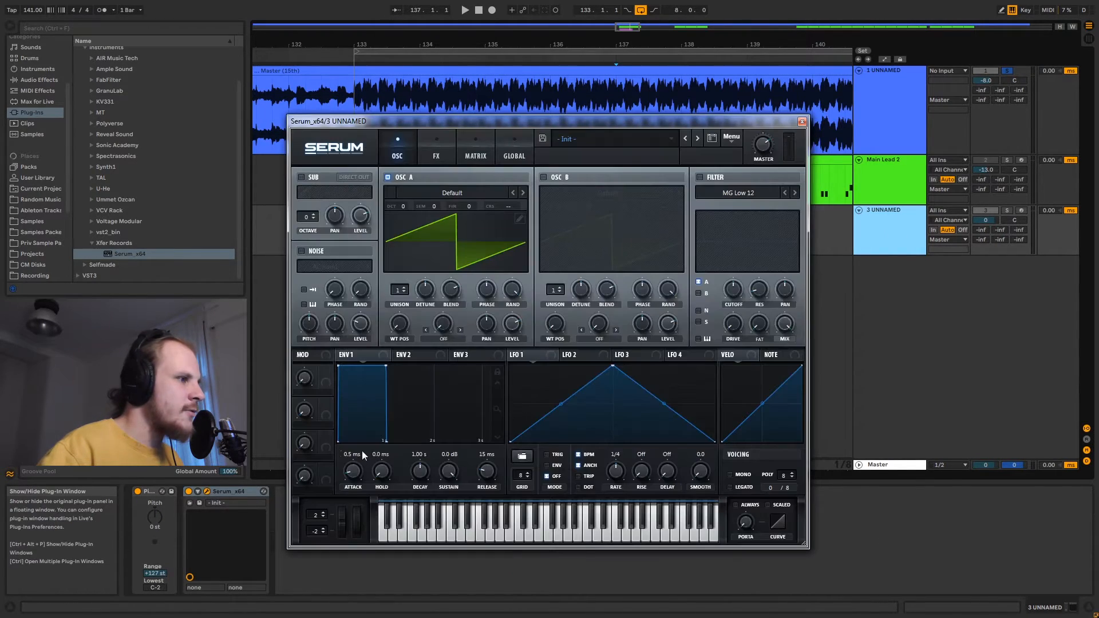
drag(562, 121, 615, 99)
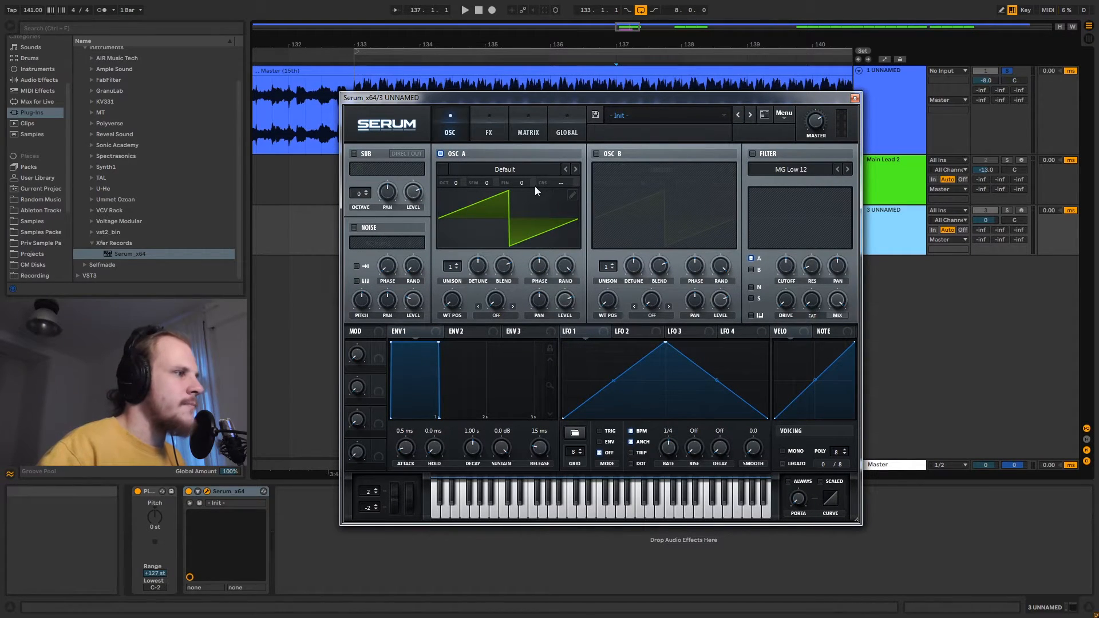
drag(520, 93, 612, 96)
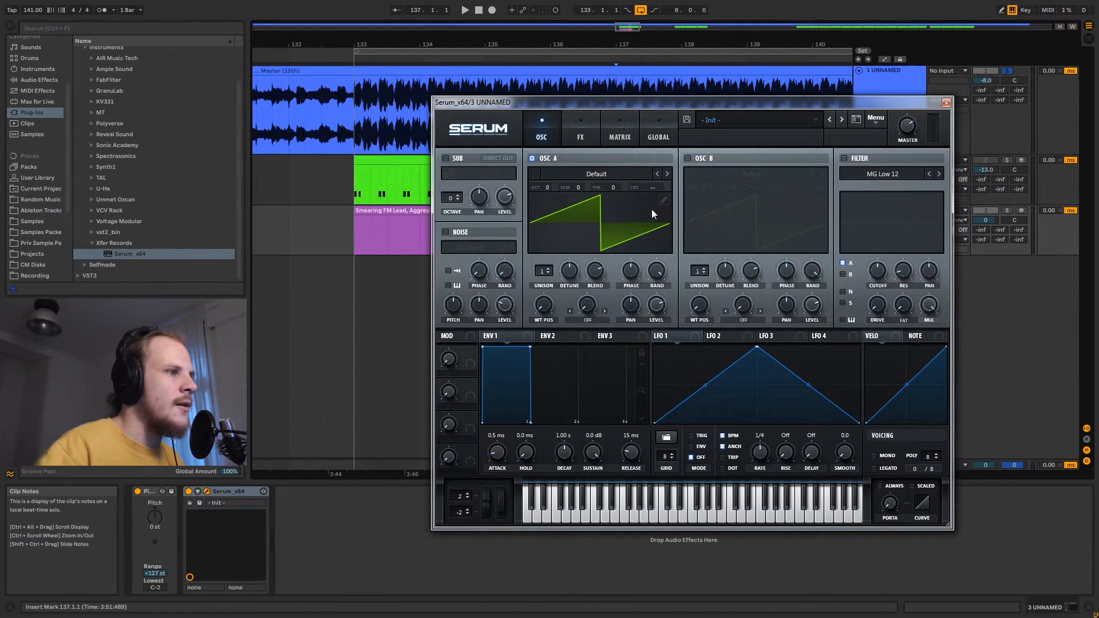
Enable oscillator B and load the Analog_BD_Sin wavetable into both oscillators
click(688, 158)
click(745, 174)
mouse_move(738, 180)
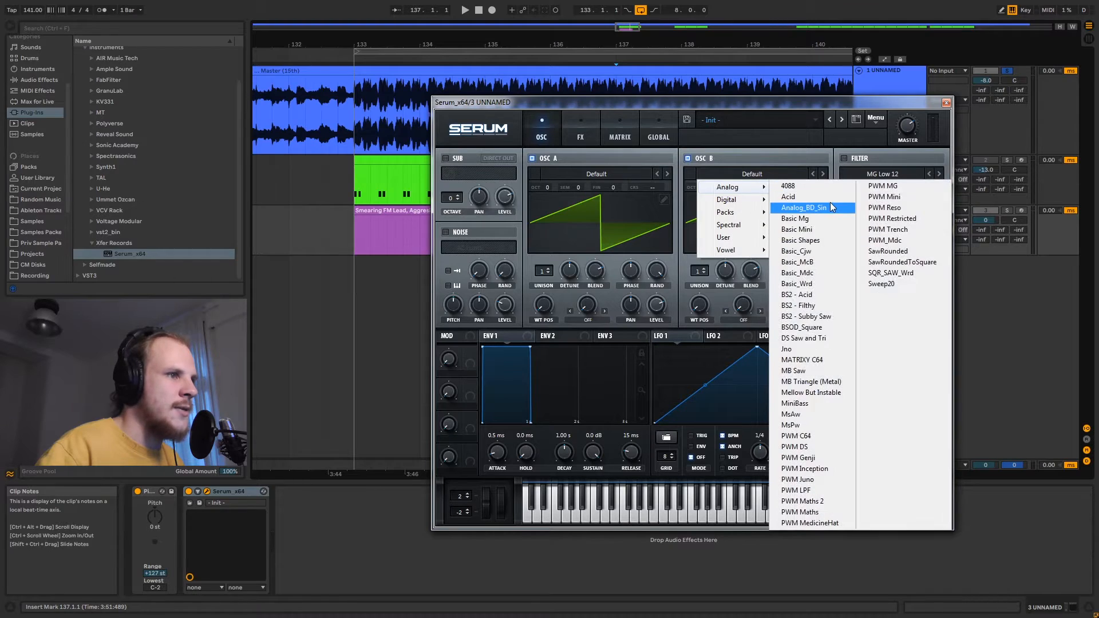
click(807, 210)
click(585, 175)
mouse_move(573, 188)
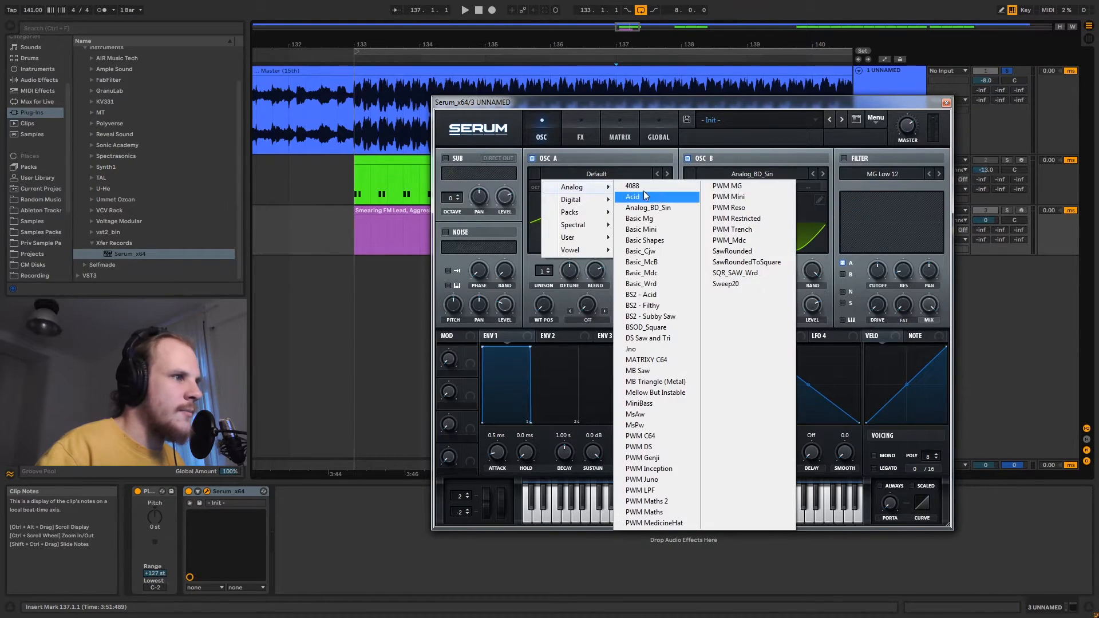
click(660, 209)
Load the spectral Reesey Mess 5 [SL] wavetable into oscillator B and raise its wavetable position
click(775, 173)
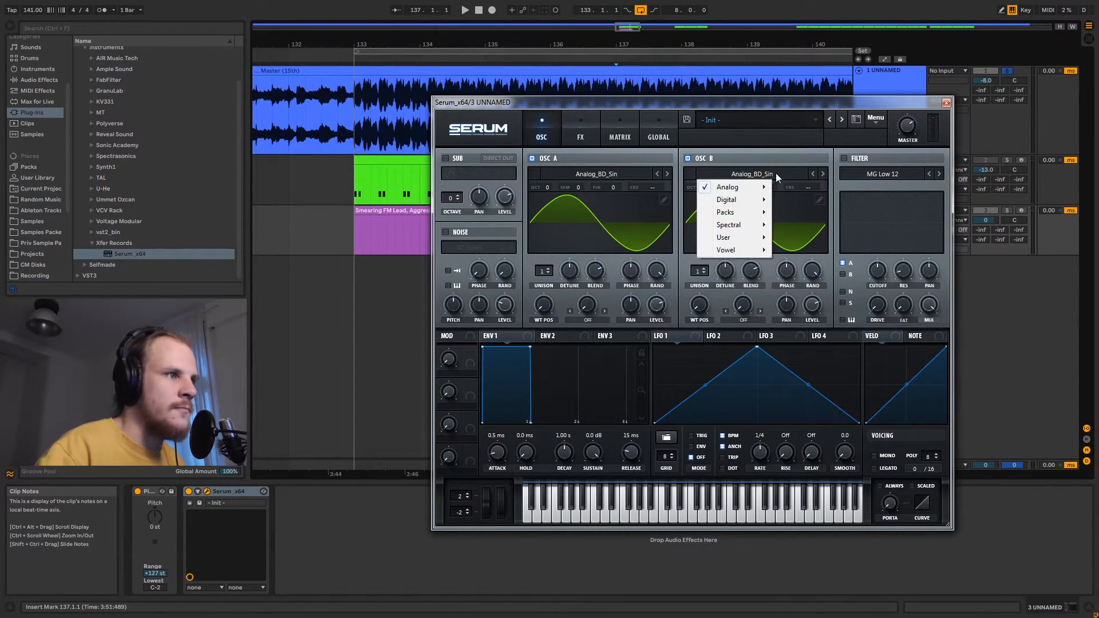
mouse_move(738, 225)
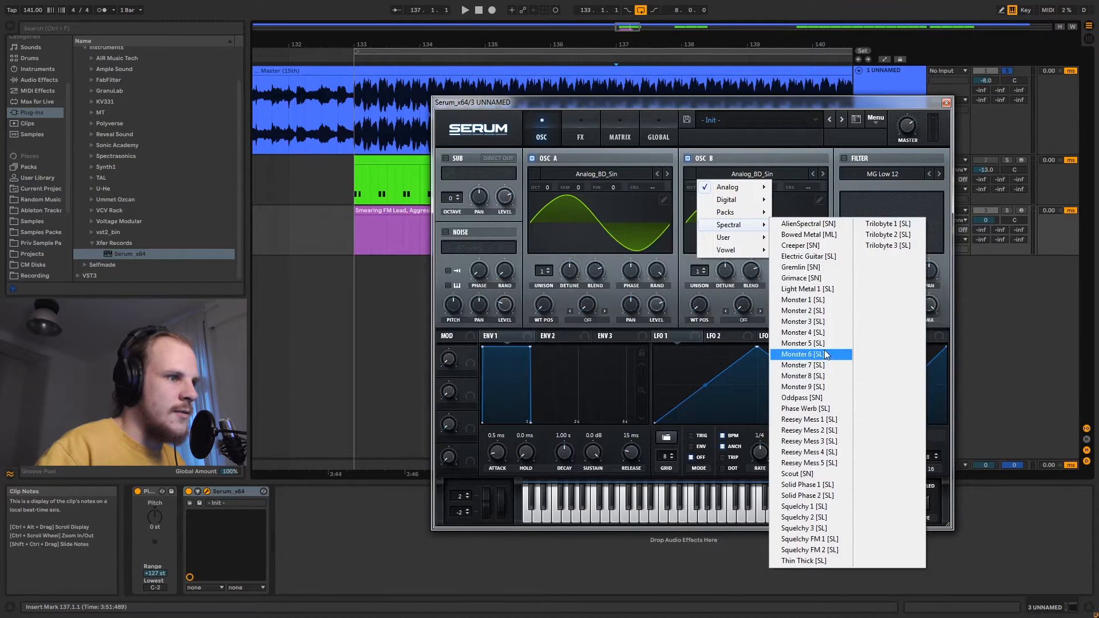
click(818, 464)
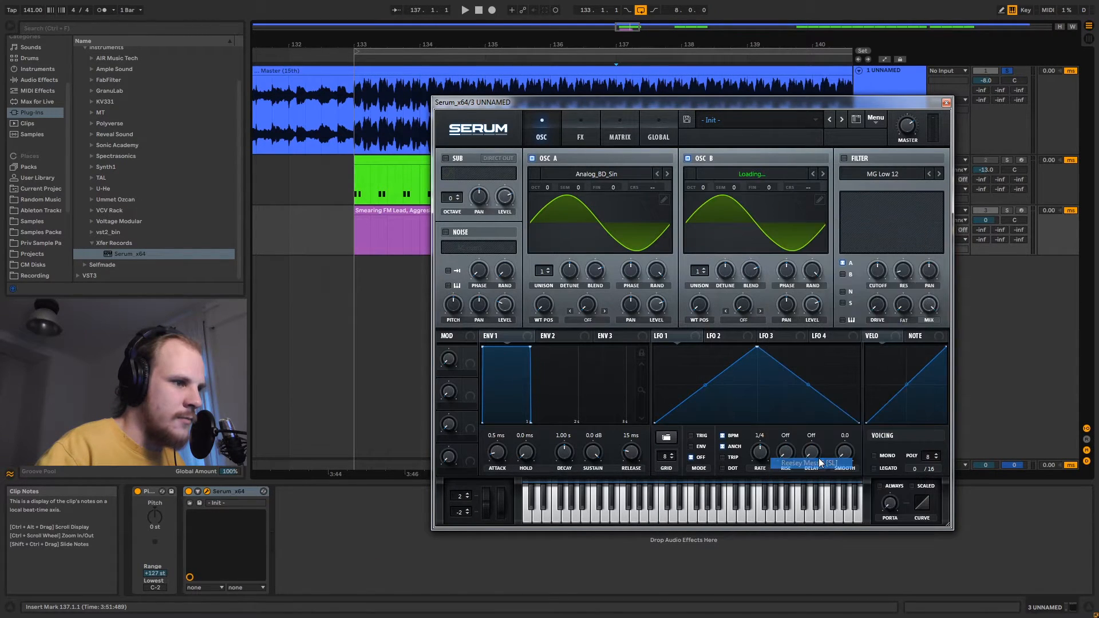
drag(700, 306, 727, 226)
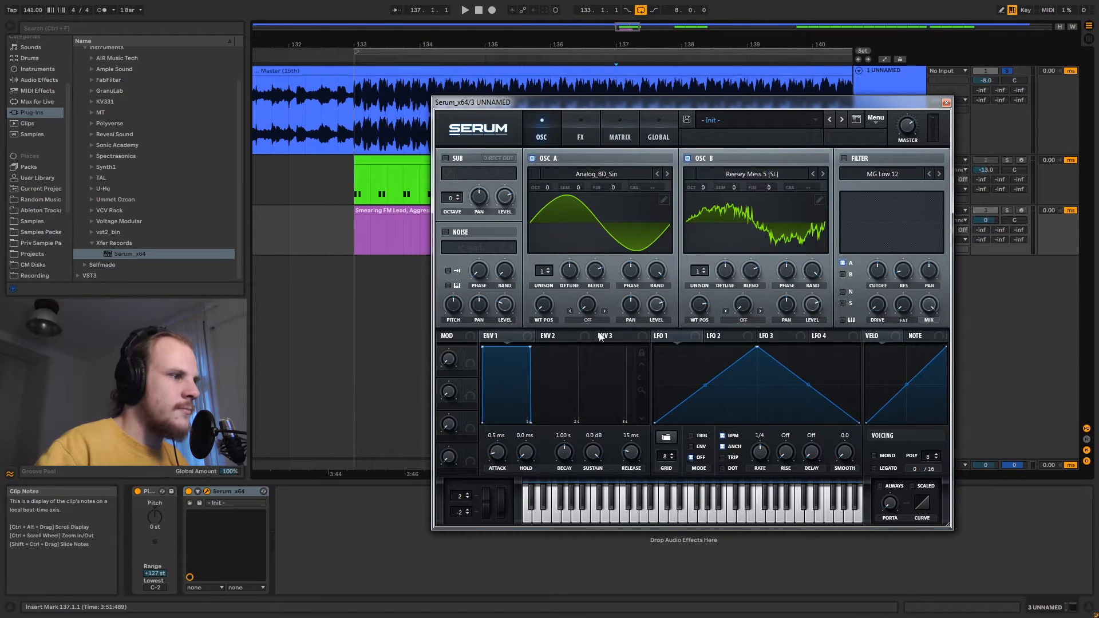
Set oscillator A's warp mode to FM (from B) and adjust its warp amount
click(580, 321)
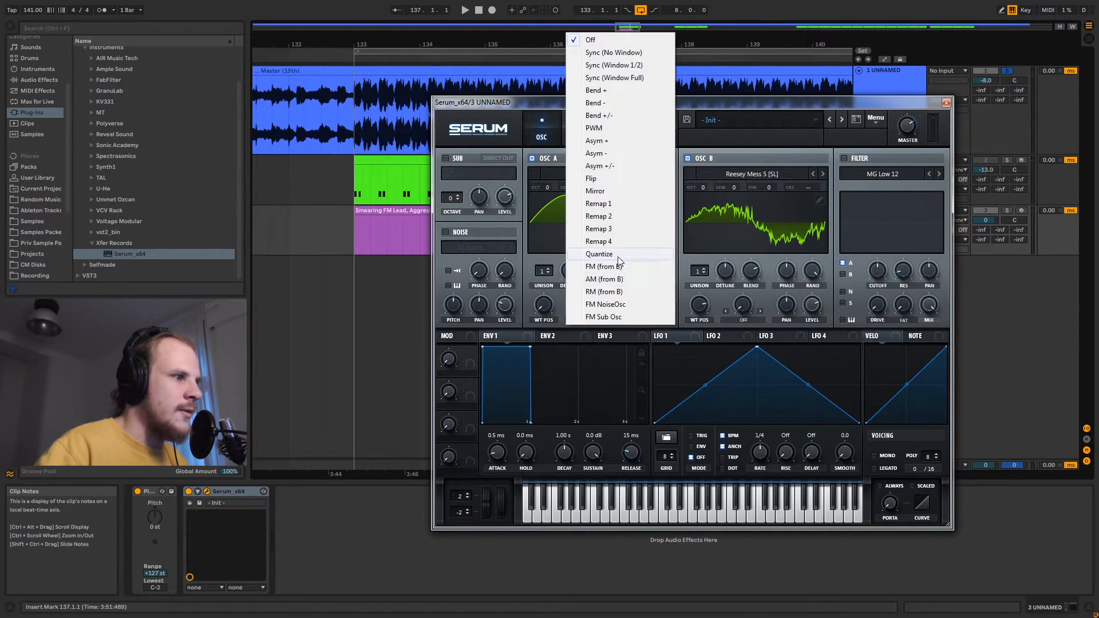
click(593, 268)
drag(600, 287, 601, 277)
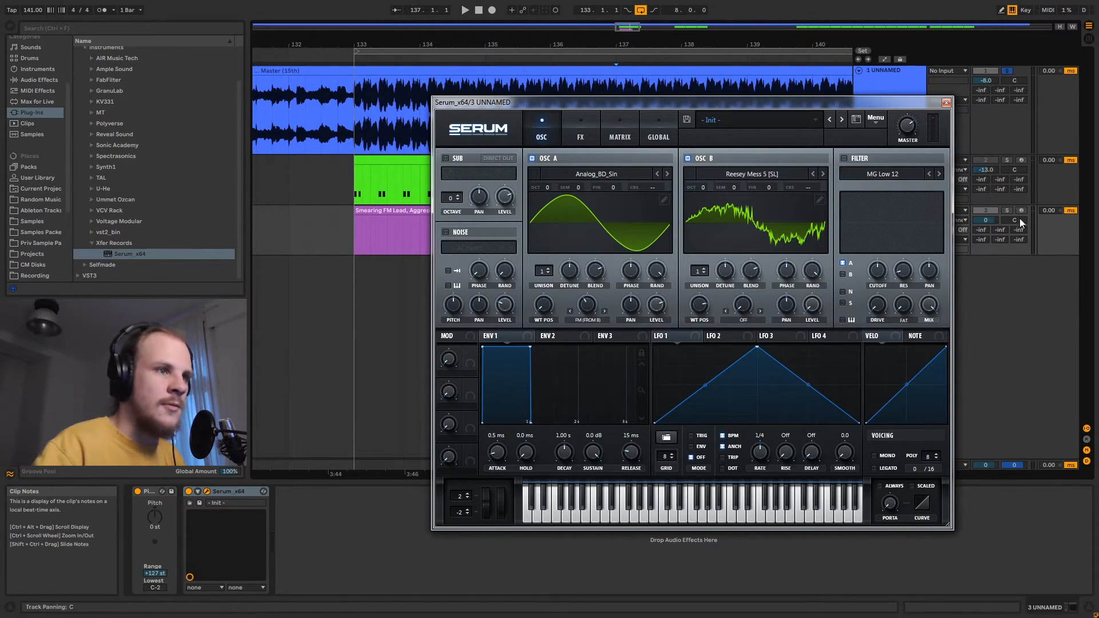
Loop the one-bar clip from bar 137 to 138 and audition the Serum track soloed
drag(805, 102, 686, 238)
click(662, 215)
key(ctrl+l)
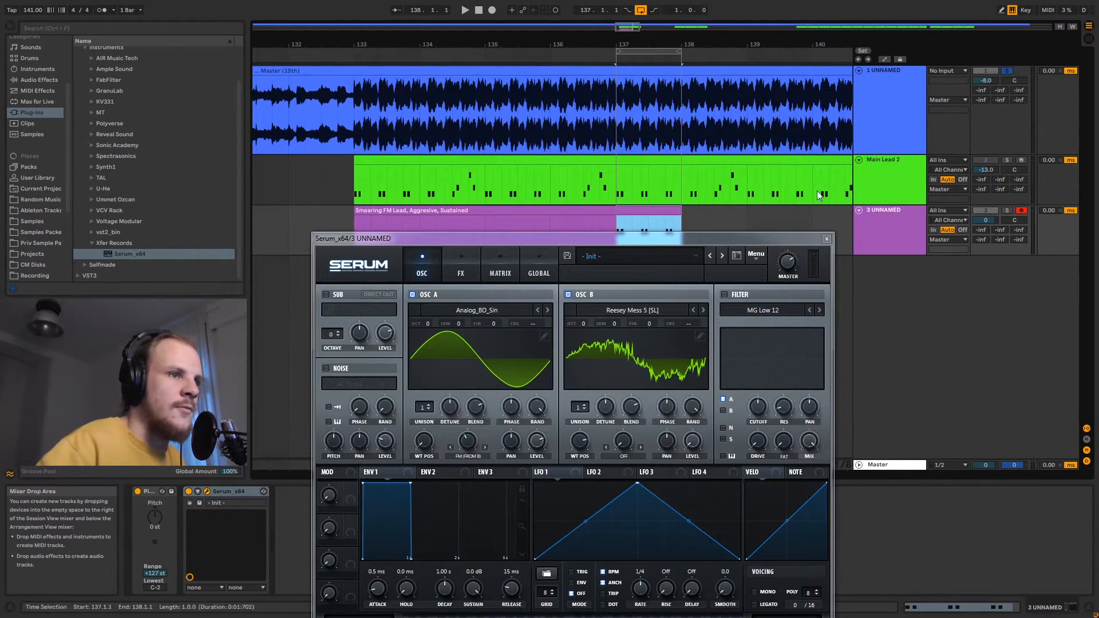
drag(668, 240, 726, 98)
key(space)
key(space)
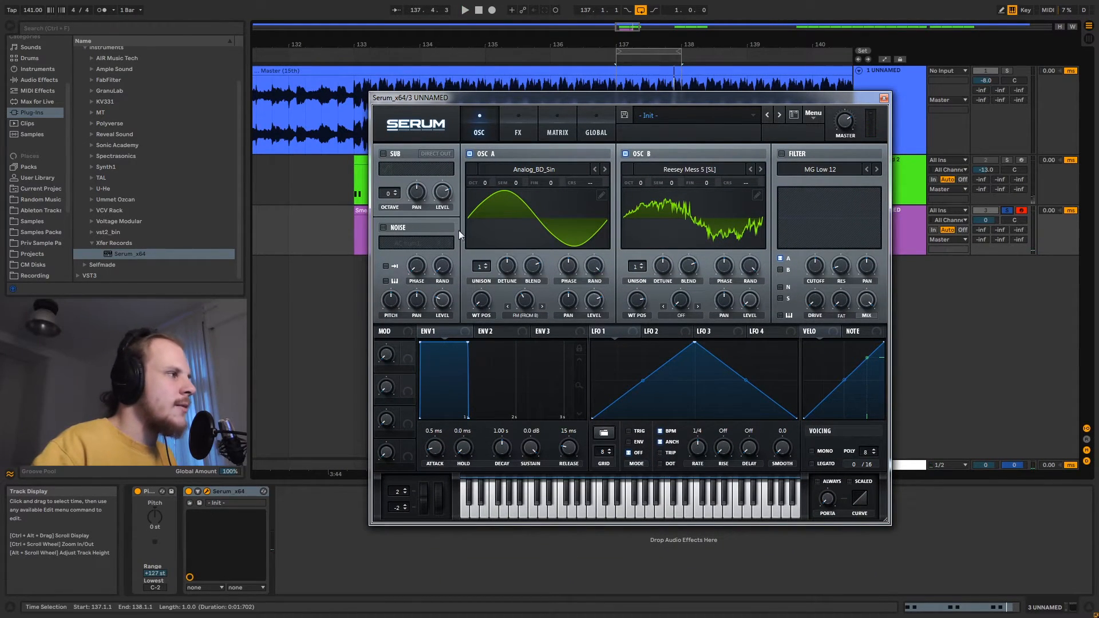
Add EQ Eight after Serum on the third track and play the loop to view its spectrum
click(39, 80)
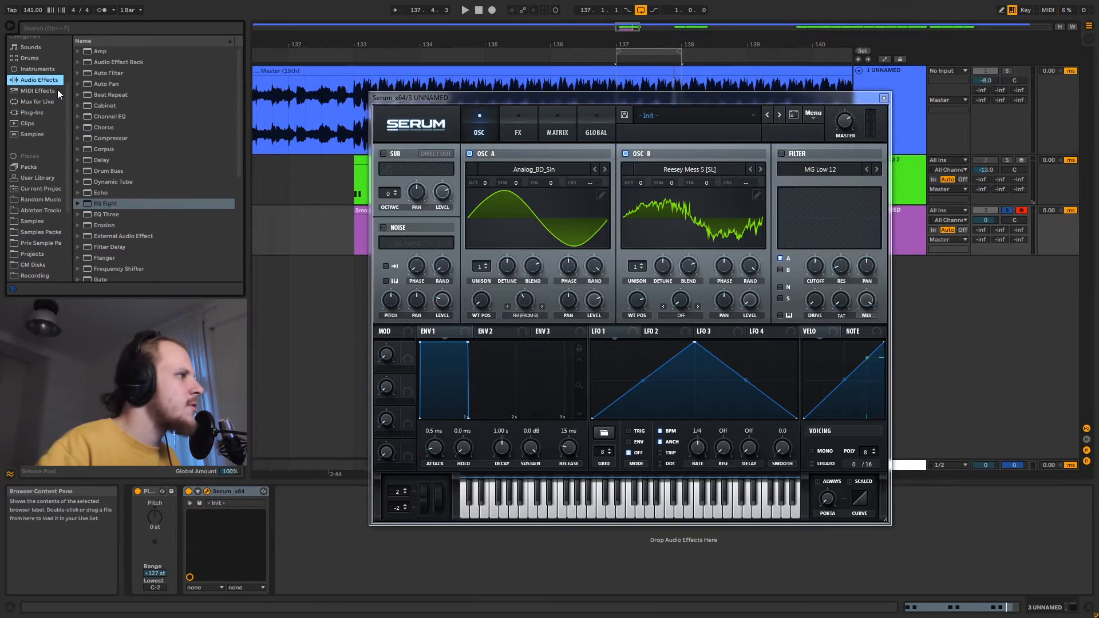
double_click(104, 201)
drag(558, 99, 676, 57)
key(space)
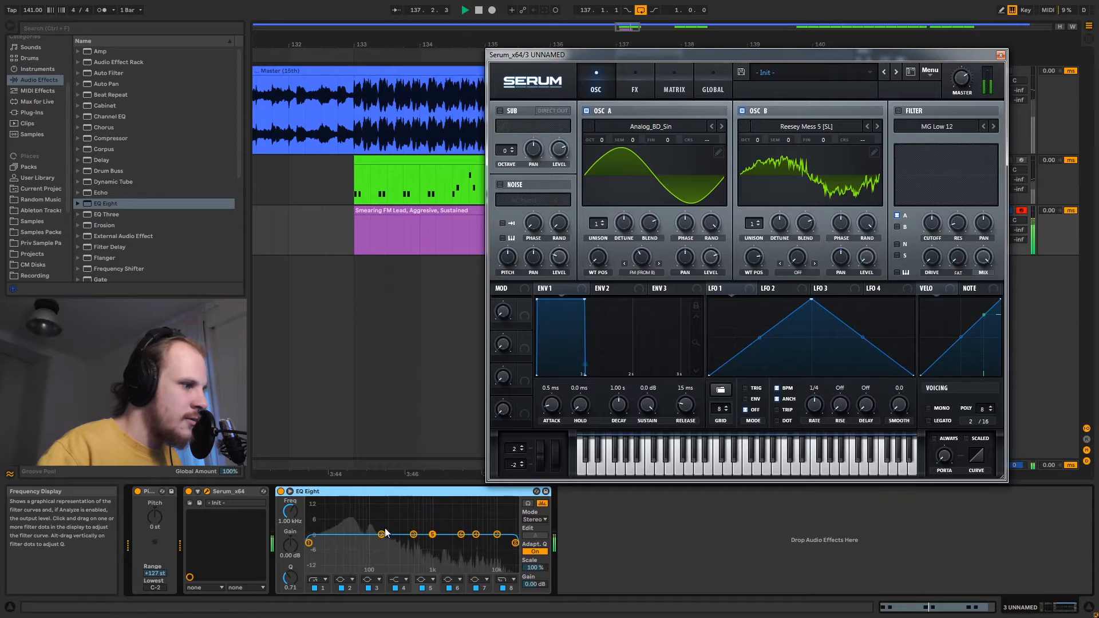
key(space)
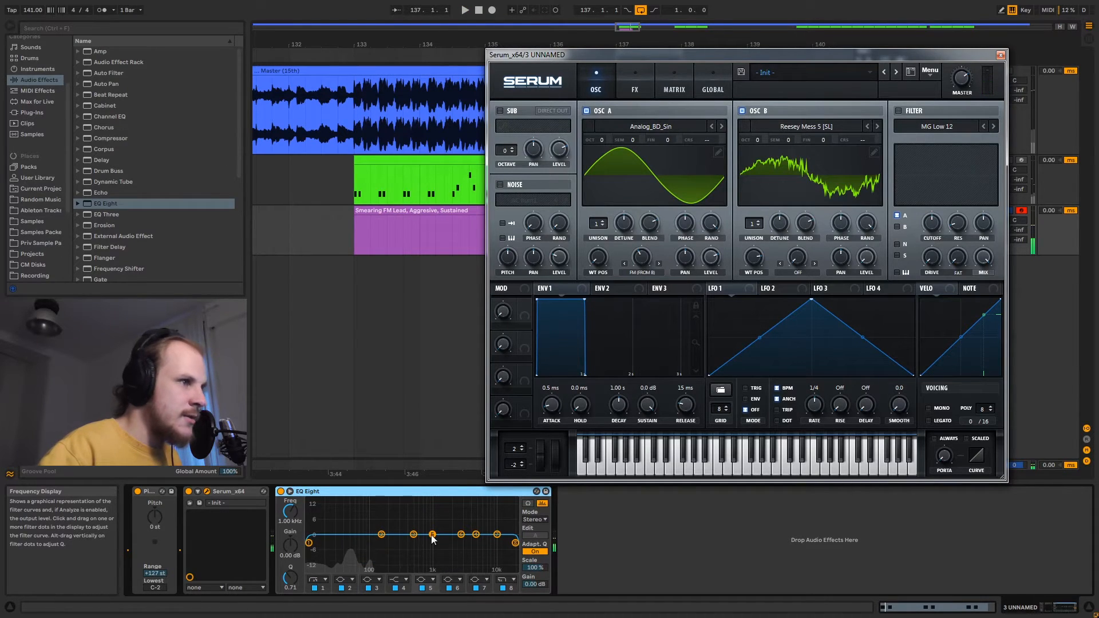
Raise oscillator B's octave to +3 and audition the loop
drag(761, 139, 771, 90)
key(space)
mouse_move(592, 139)
mouse_down()
mouse_move(613, 119)
mouse_move(607, 139)
mouse_up()
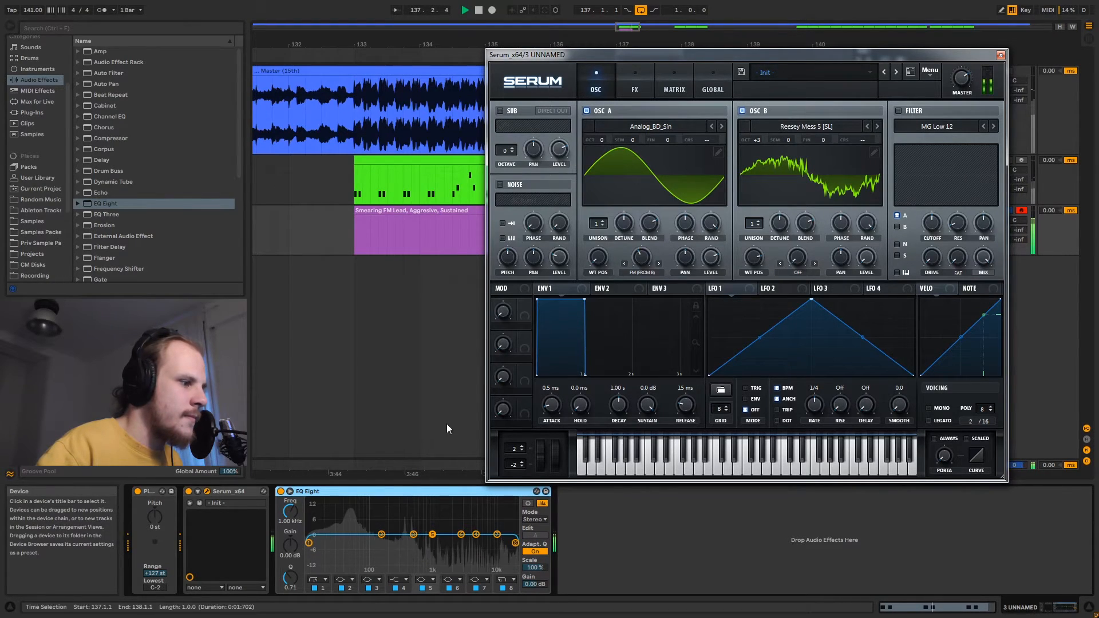
key(space)
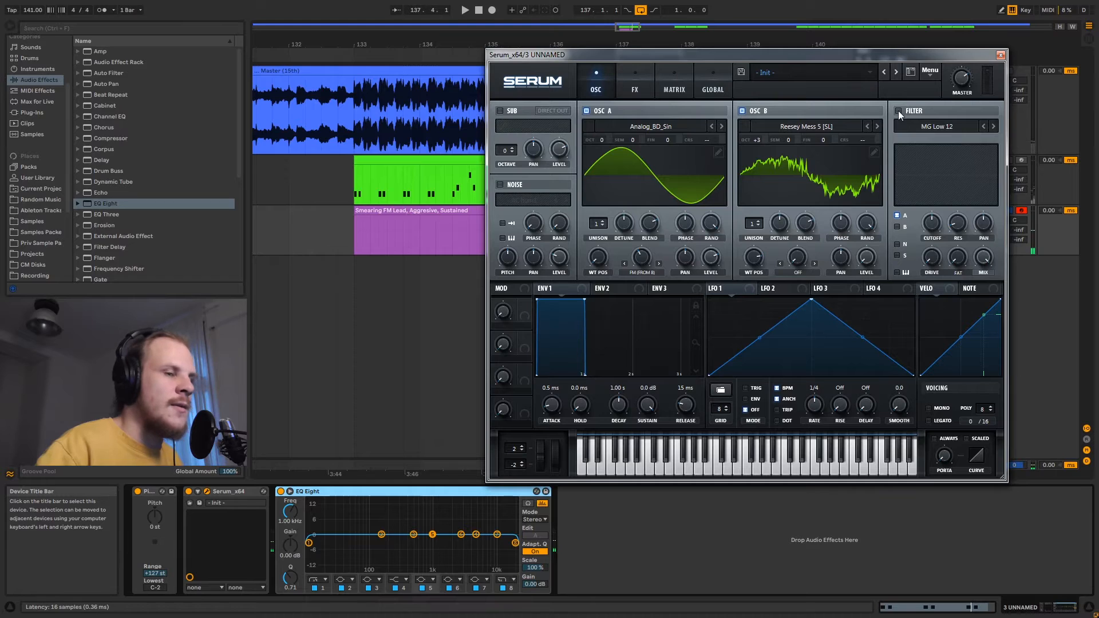
Enable Serum's filter, set its type to High 24, and adjust the cutoff while playing the loop
click(898, 111)
click(930, 125)
mouse_move(928, 143)
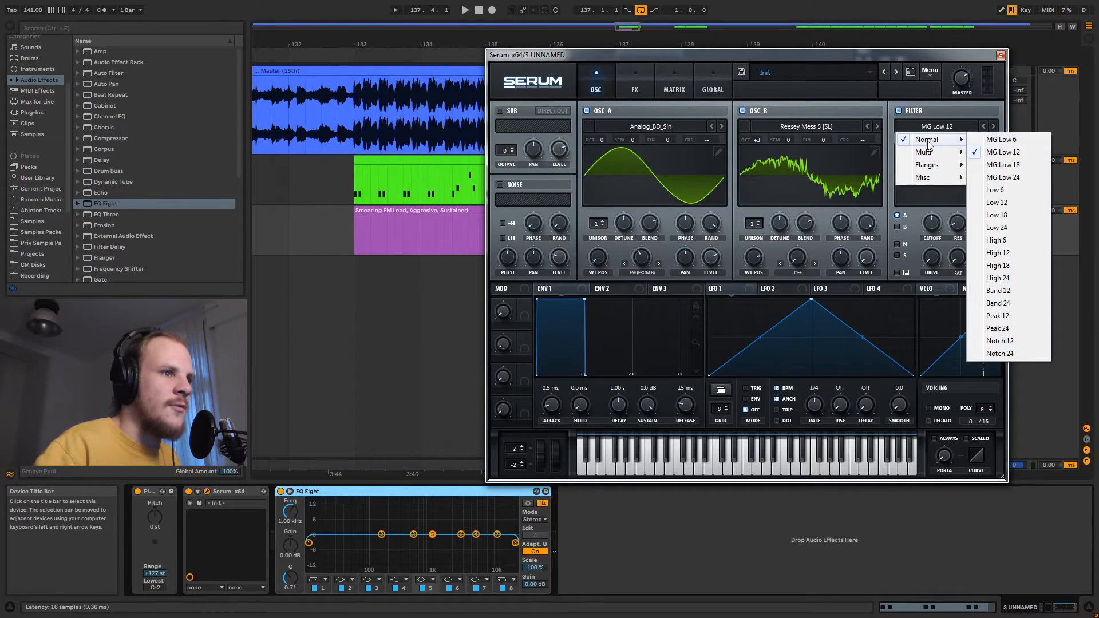
click(998, 278)
drag(935, 223, 935, 222)
key(space)
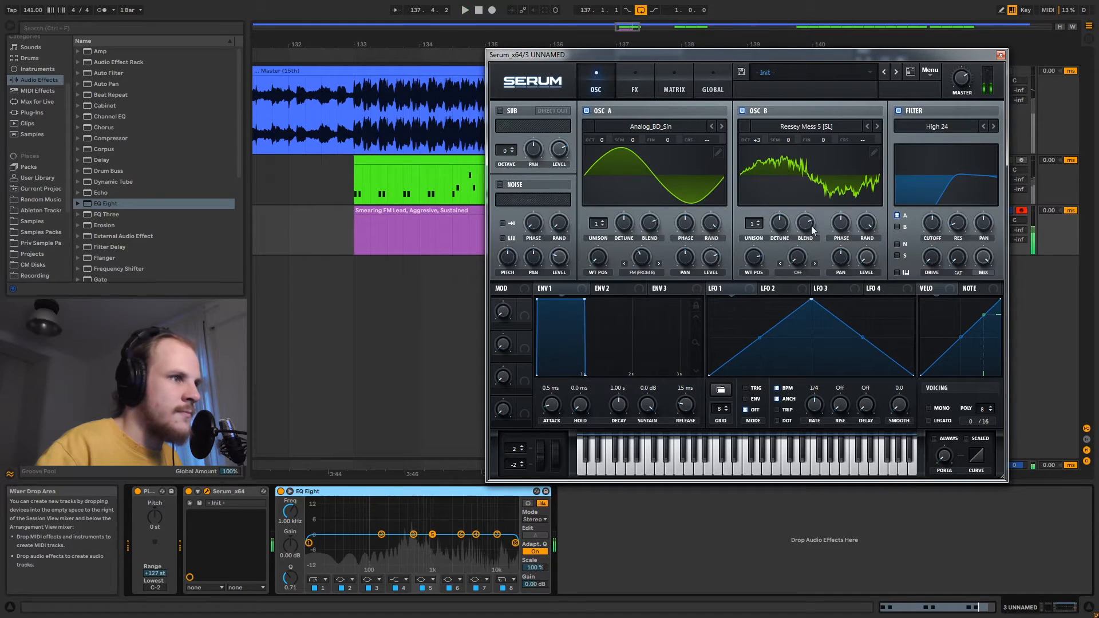
Set oscillator B's octave to +2, and raise the filter's resonance and drive while auditioning the loop
drag(758, 140, 757, 166)
click(959, 226)
drag(960, 226, 959, 217)
key(space)
drag(934, 257, 939, 230)
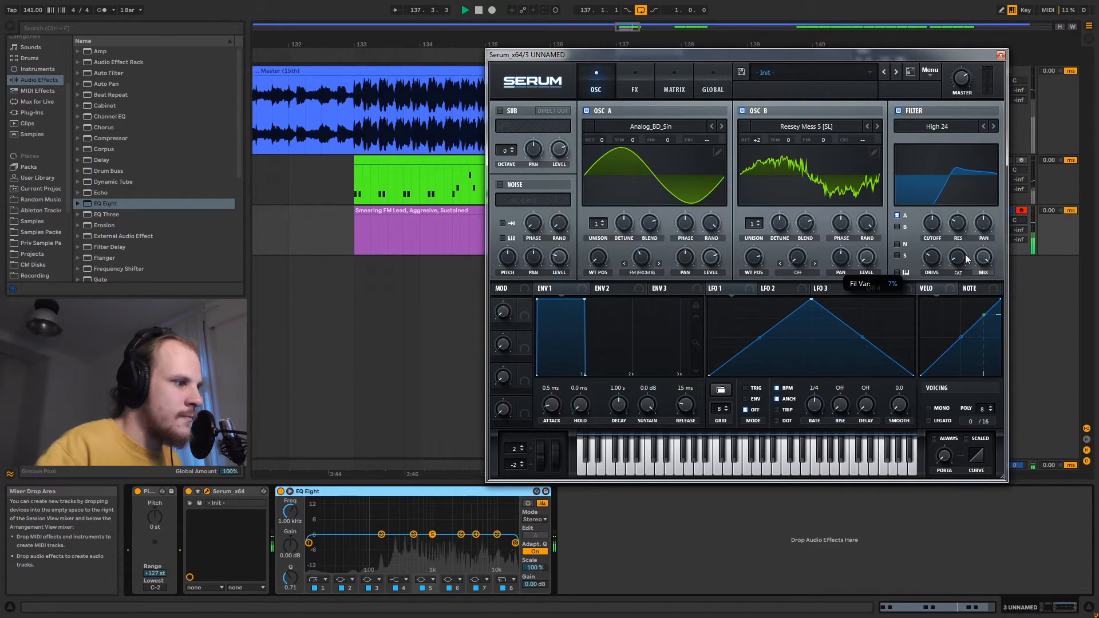
key(space)
Shape the third track's EQ Eight with a low cut, a boost near 1.18 kHz and reduced highs while auditioning the loop
click(319, 586)
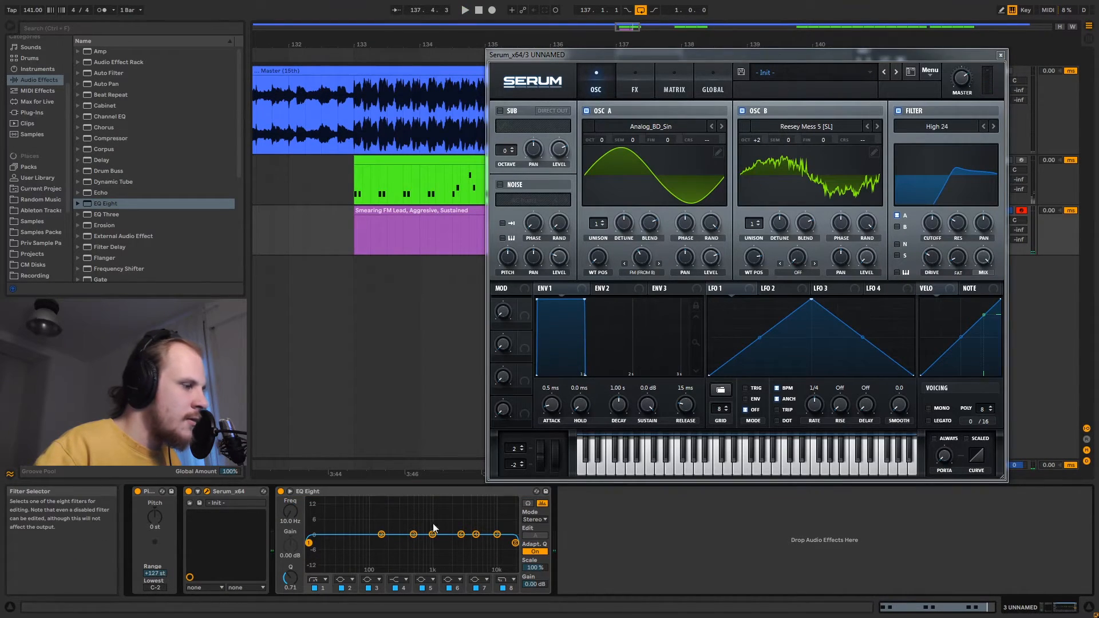
drag(287, 511, 287, 492)
key(space)
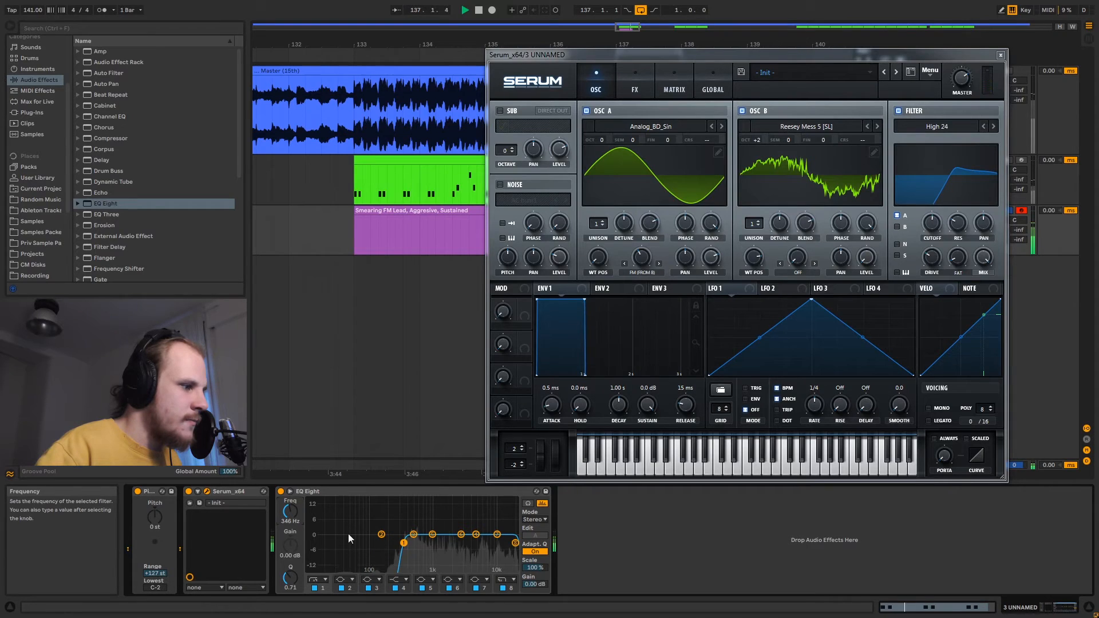
drag(403, 544, 436, 525)
key(space)
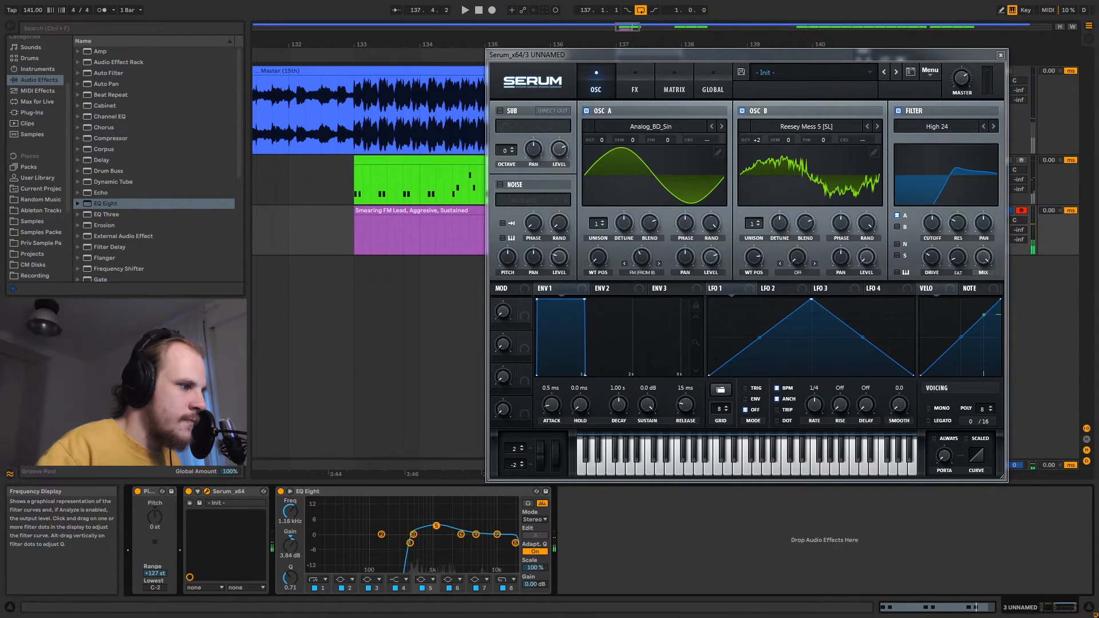
click(475, 535)
drag(497, 535, 514, 545)
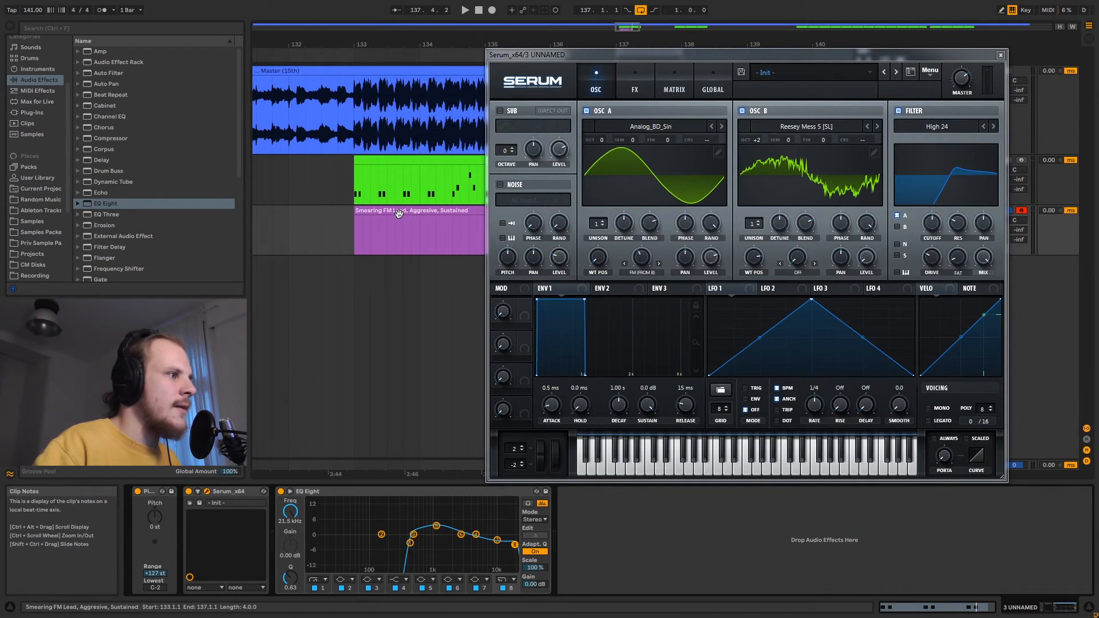
Close Serum and play the soloed Main Lead 2 track from bar 136 as a comparison
click(1001, 55)
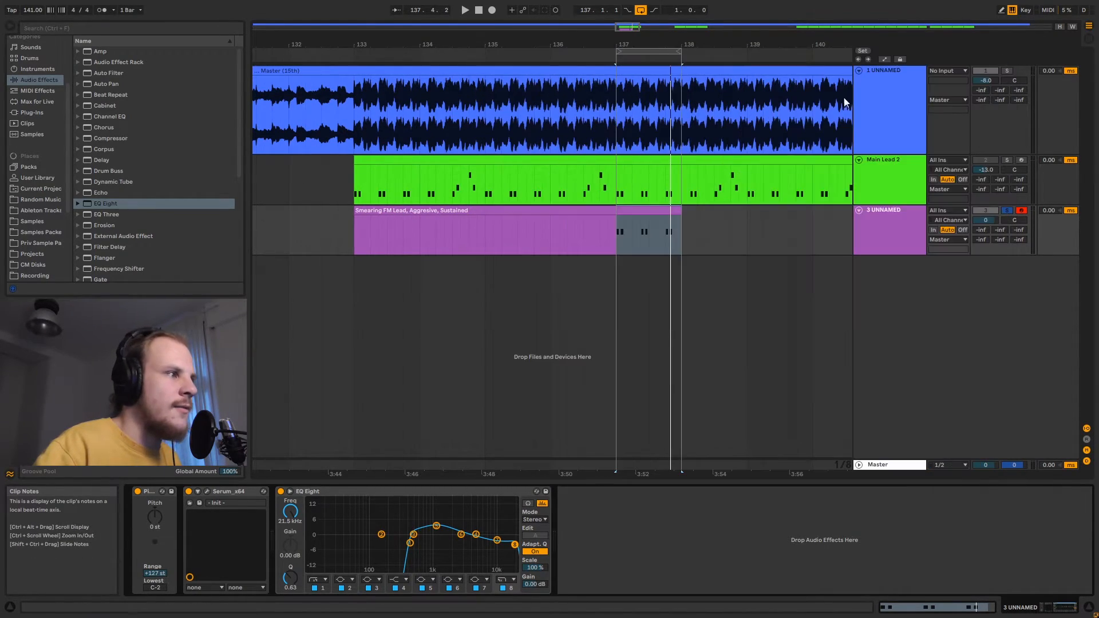
click(551, 184)
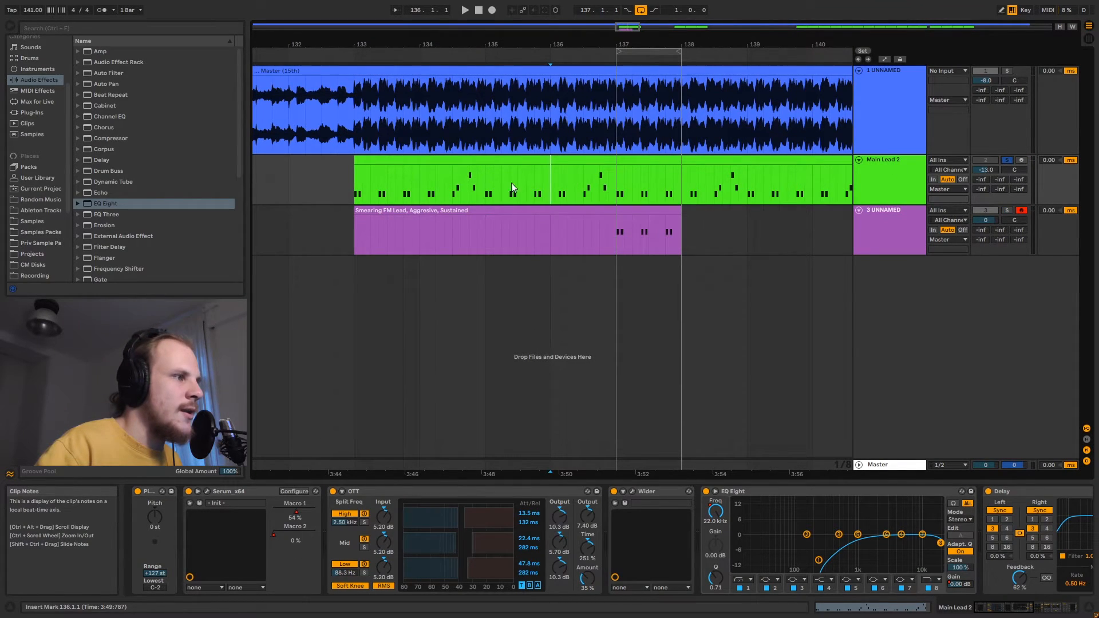
key(space)
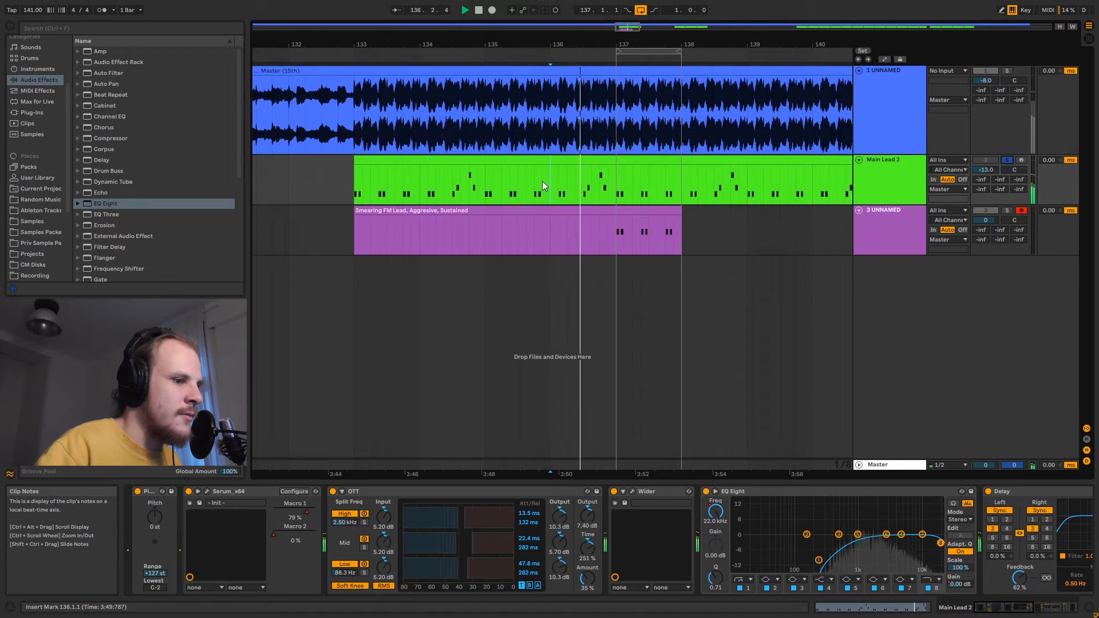
key(space)
Reopen Serum on the third track and enable its EQ effect with a boosted peak in the high band at about 2041 Hz
click(616, 225)
click(896, 222)
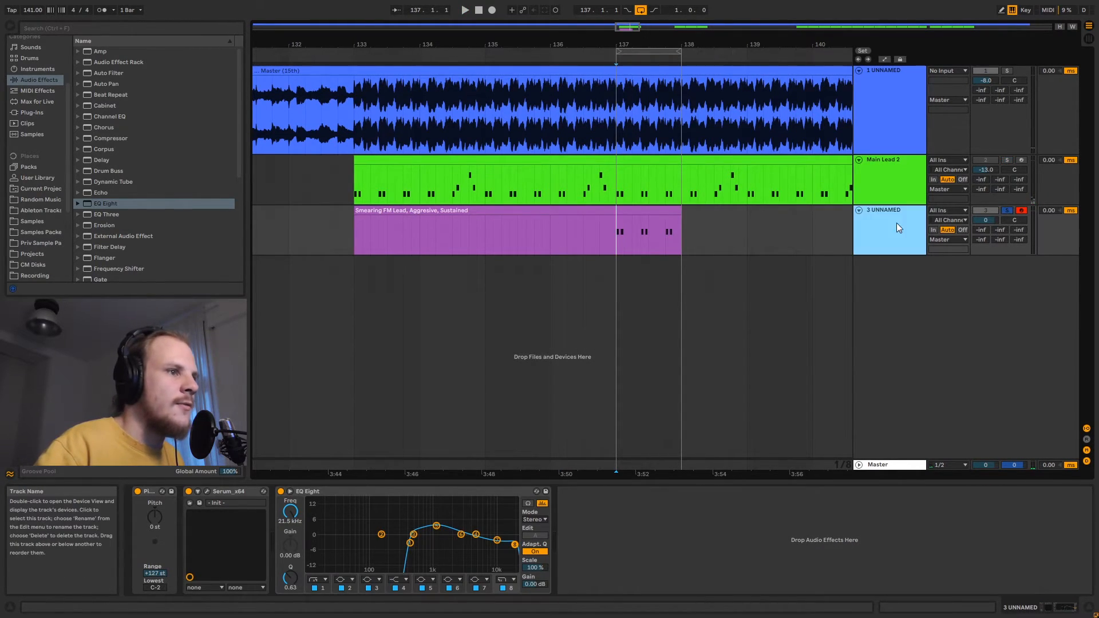
click(207, 491)
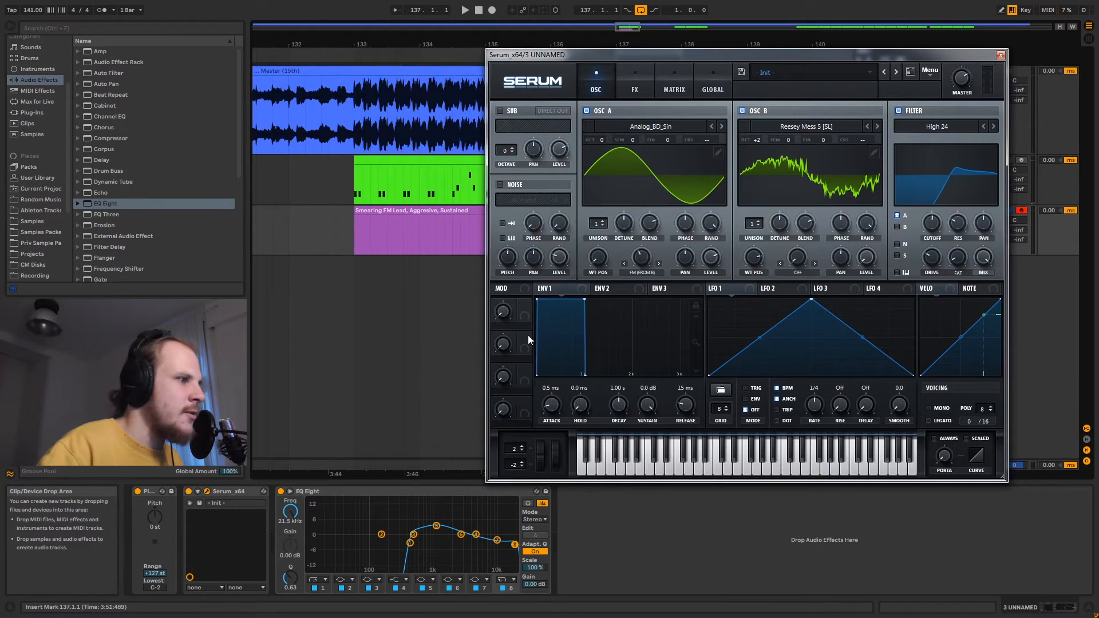
click(635, 86)
click(503, 250)
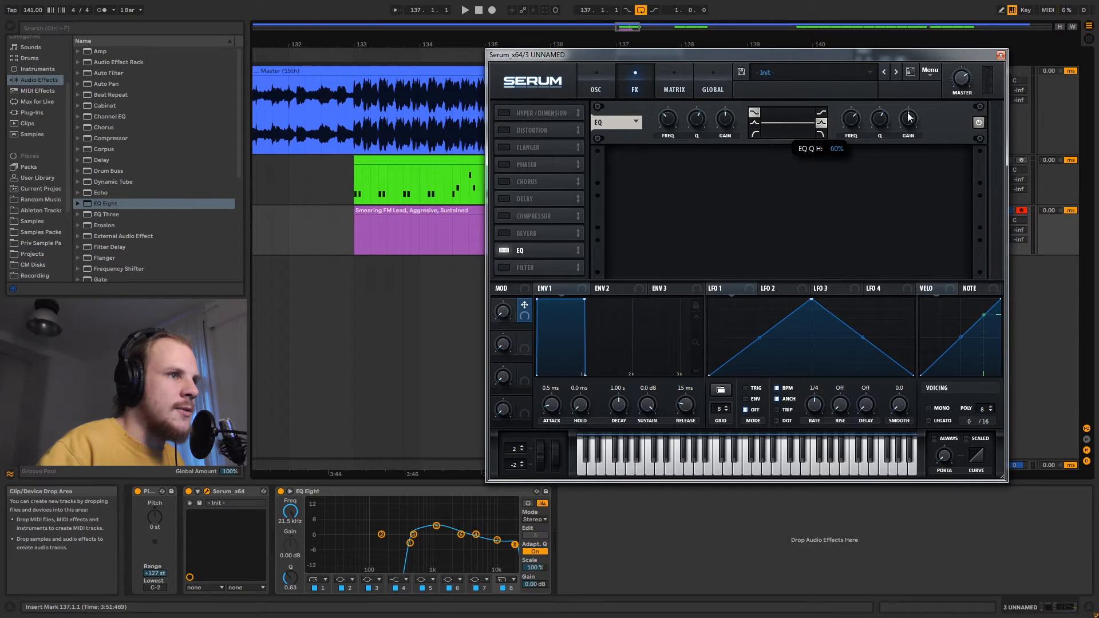
drag(881, 121, 874, 139)
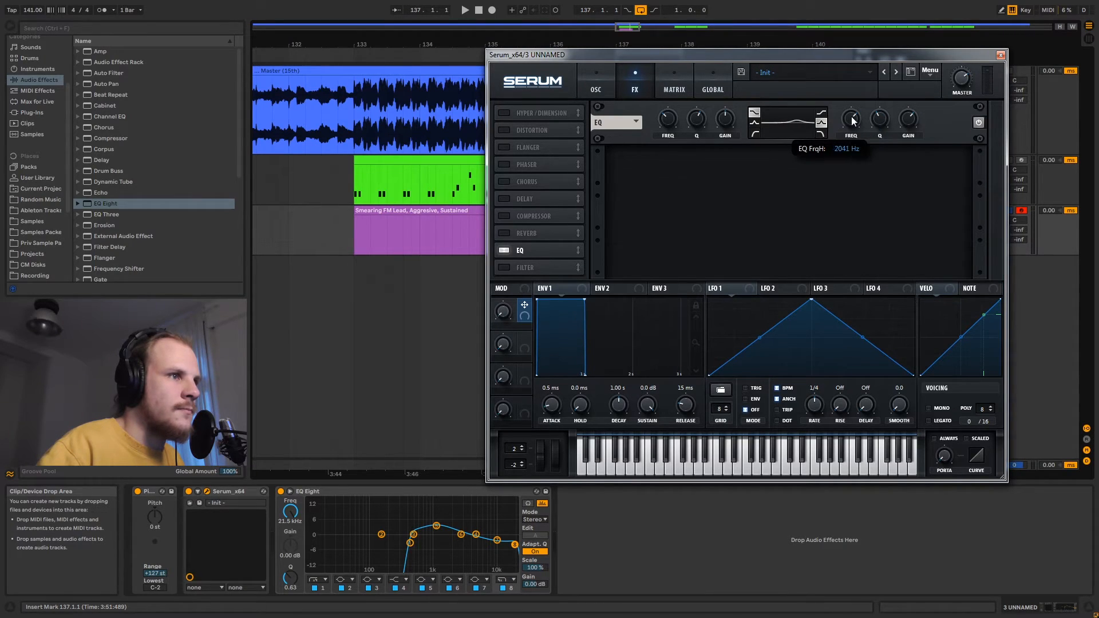
Assign Macro 1 to the EQ's high-band frequency with an amount of 29, and sweep the macro up to 100% while auditioning the loop
drag(525, 304, 843, 106)
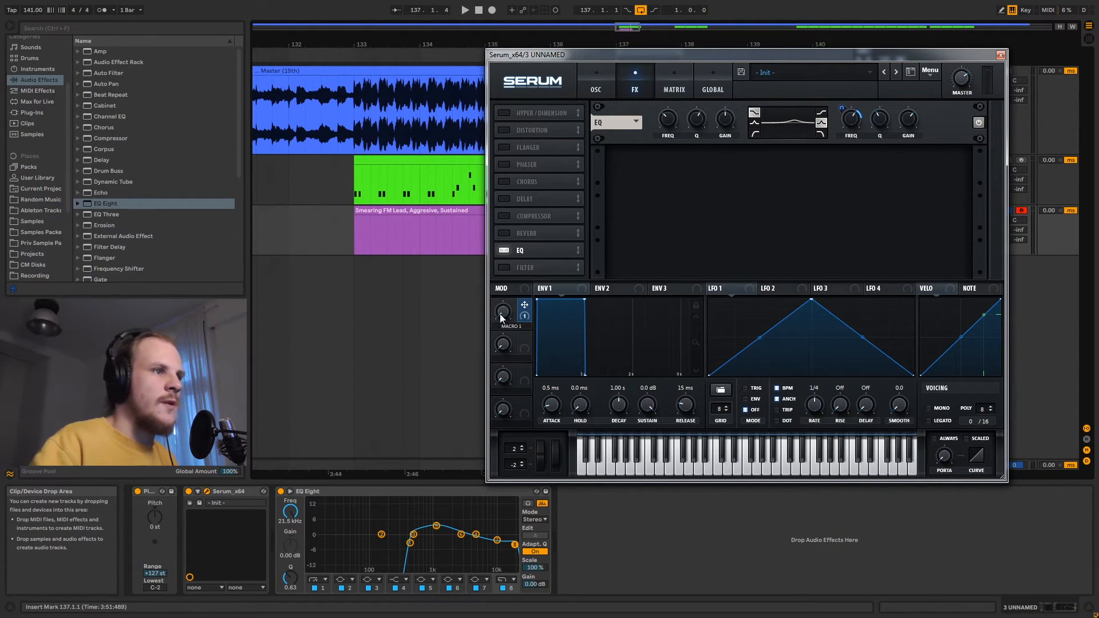
key(space)
drag(500, 314, 524, 203)
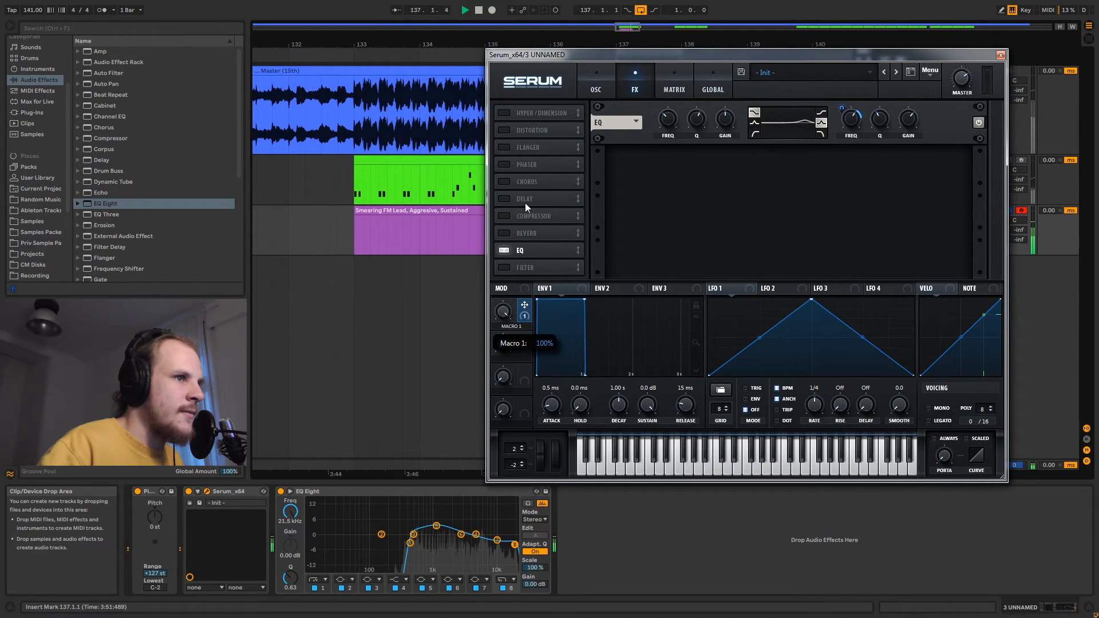
key(space)
key(space)
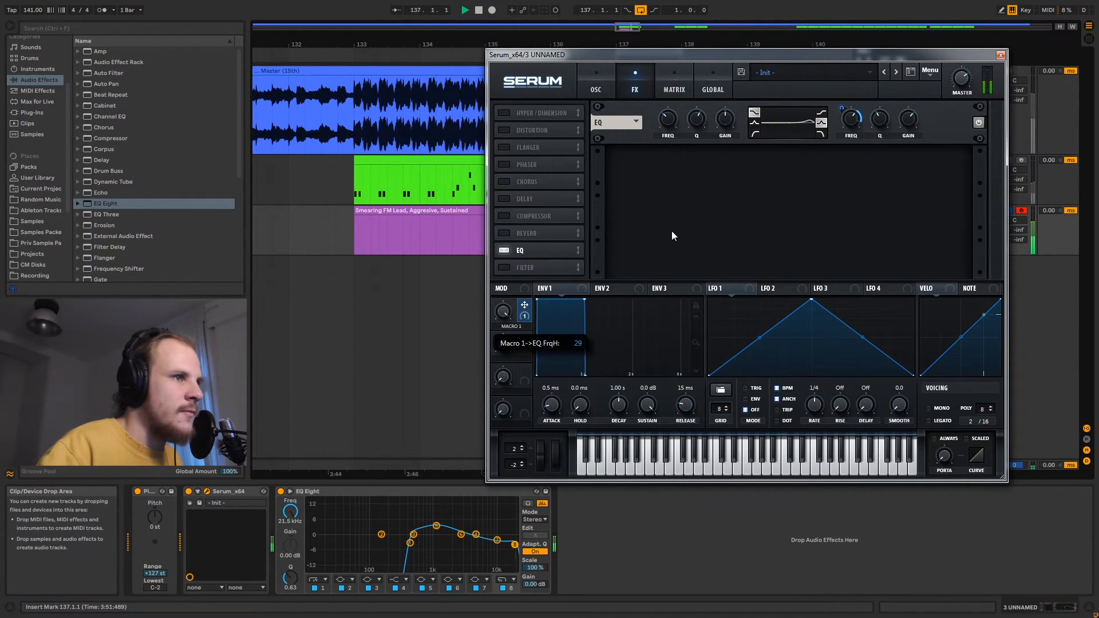
Assign Macro 1 to Serum's filter cutoff as well and audition the macro sweep over the loop
click(615, 73)
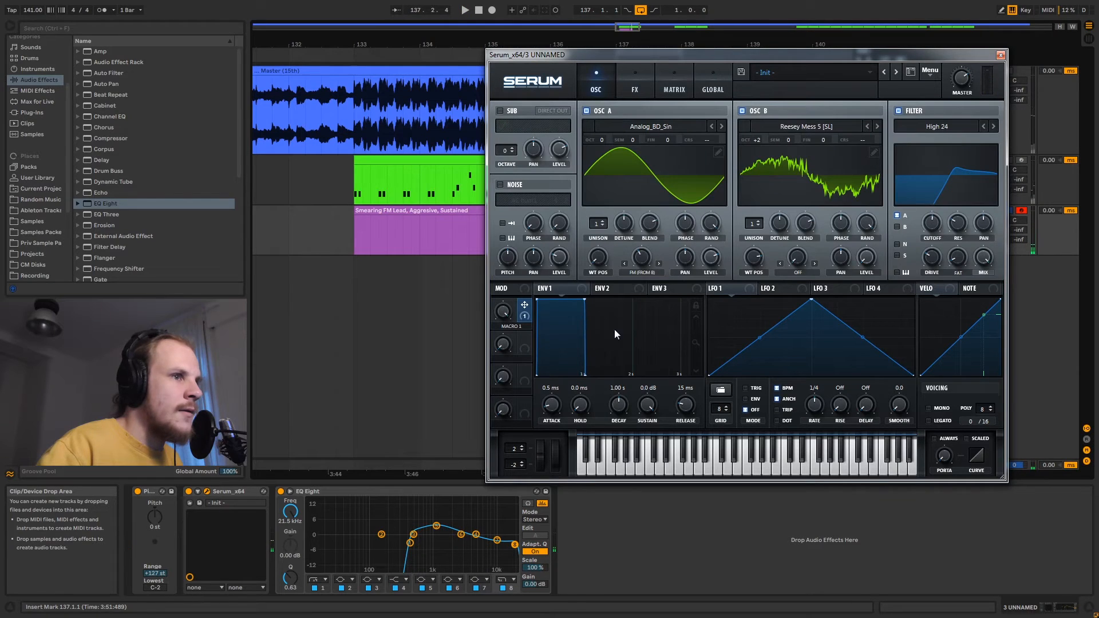
drag(944, 225, 932, 221)
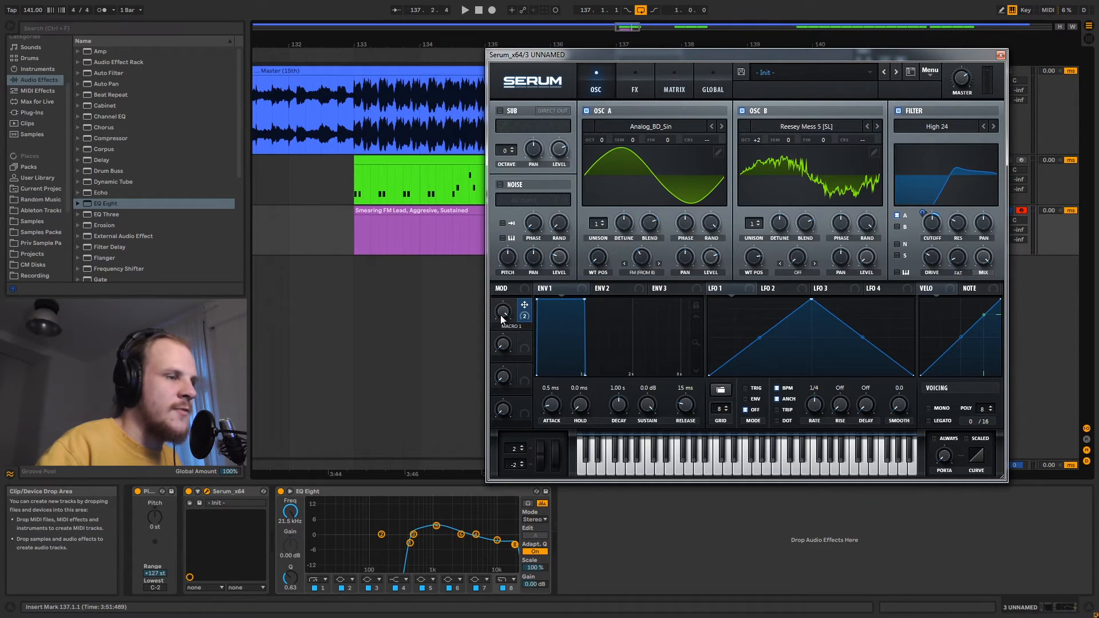
key(space)
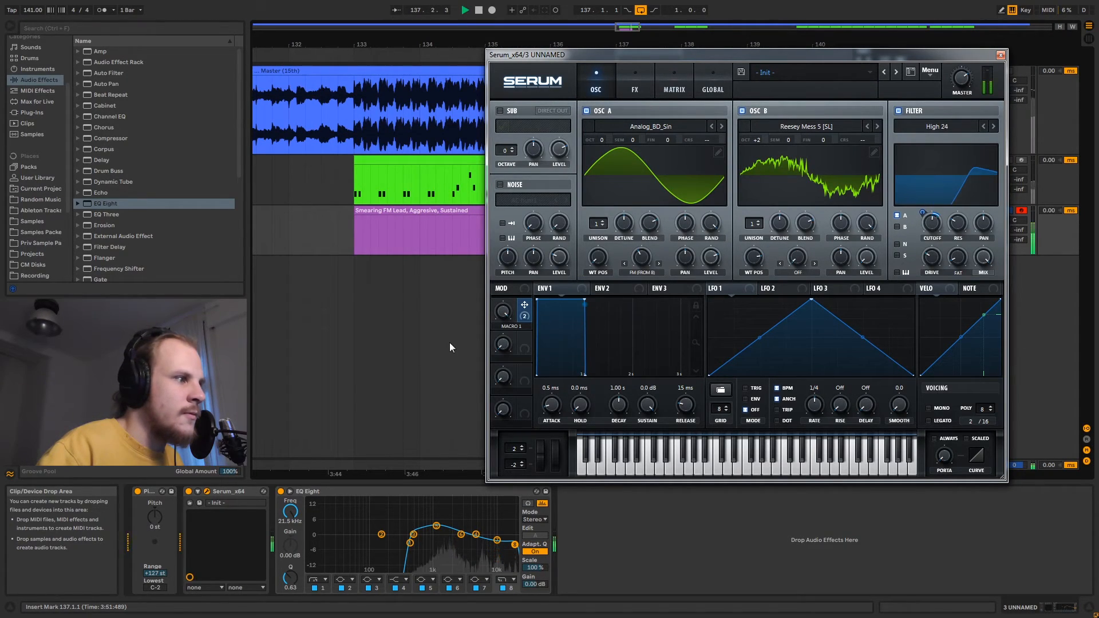
mouse_move(500, 318)
key(space)
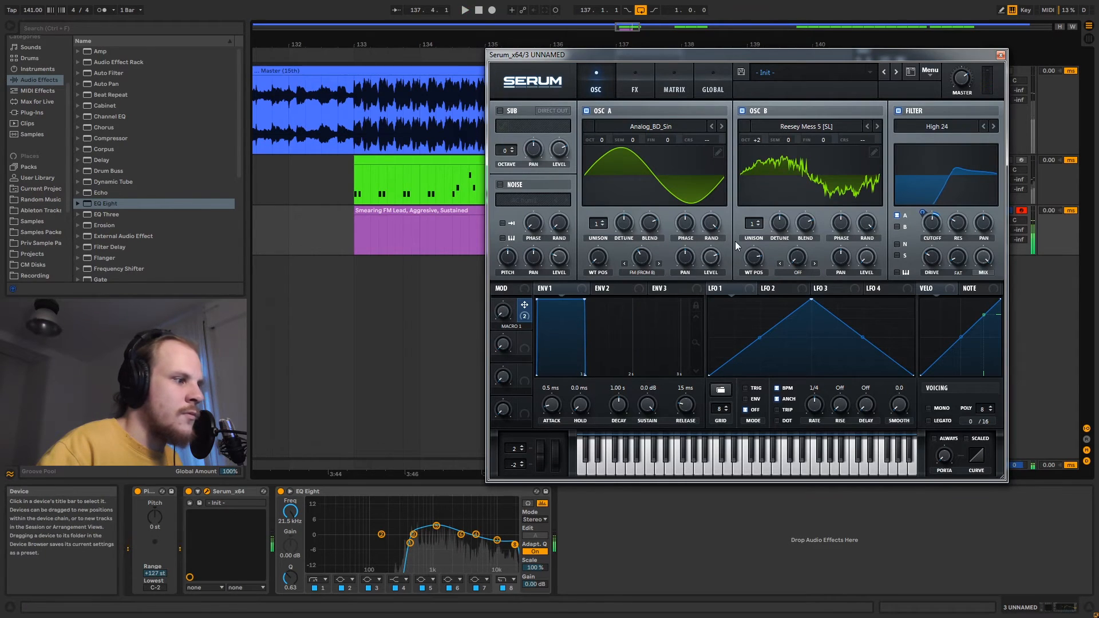
Close Serum, duplicate the one-bar lead clip three times, and extend the loop to cover bars 137 to 141
click(1001, 56)
click(663, 214)
key(ctrl+d)
key(ctrl+d)
key(ctrl+d)
drag(536, 52, 732, 75)
Automate Macro 1 on the third track to rise from bar 140 and fall back to zero at bar 141, then audition it
click(860, 229)
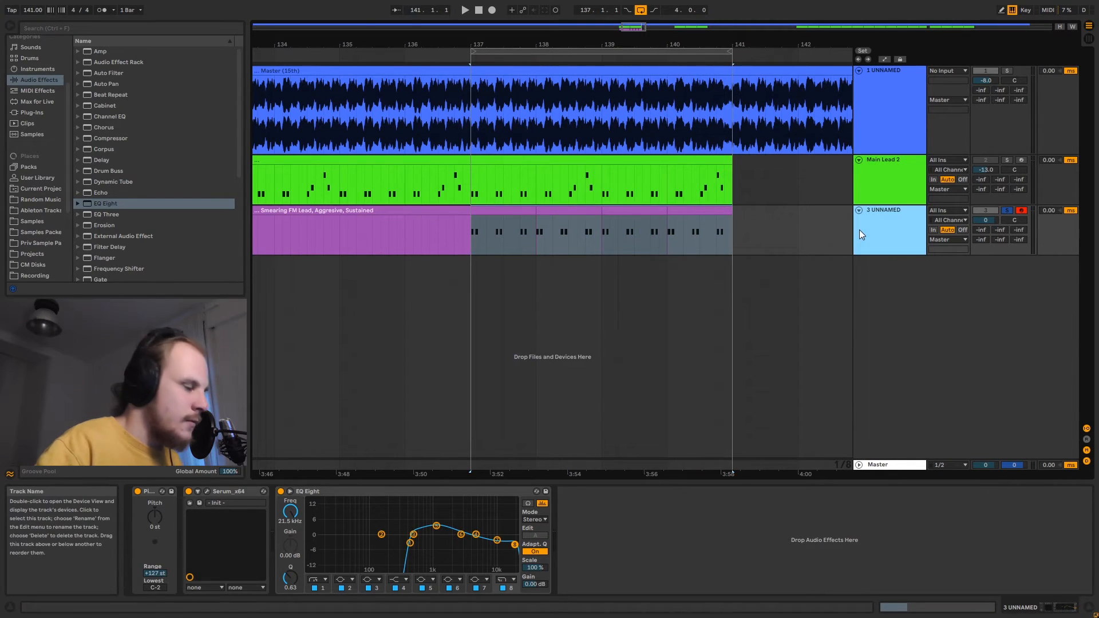
key(a)
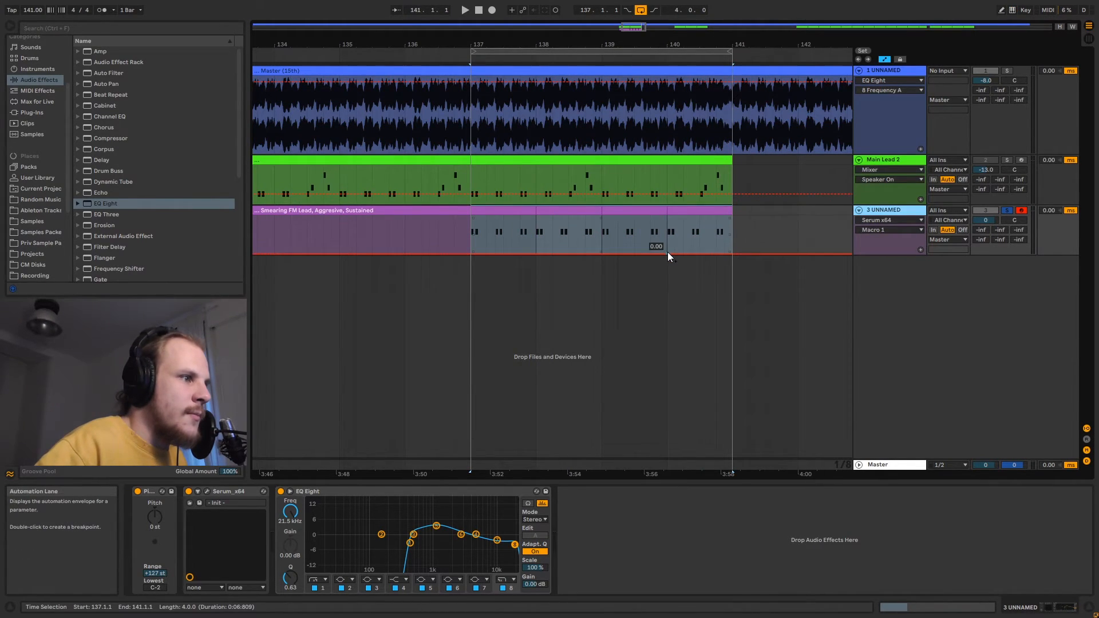
click(668, 252)
drag(717, 253, 716, 216)
click(637, 229)
key(space)
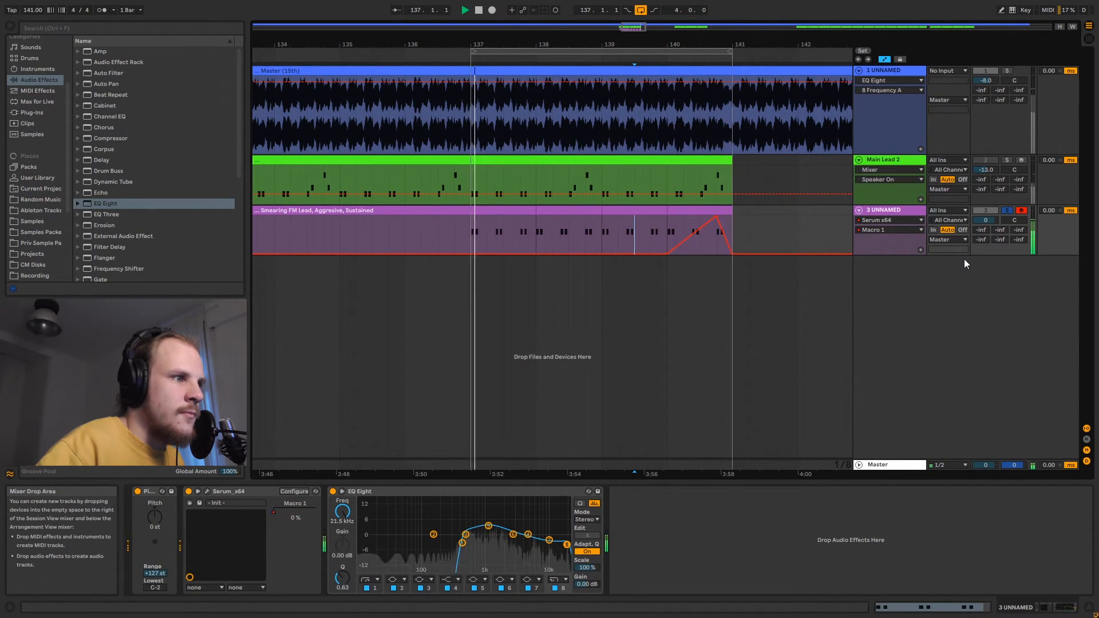
key(space)
Set the playback start to bar 137 and display the Main Lead 2 track's device chain
click(905, 212)
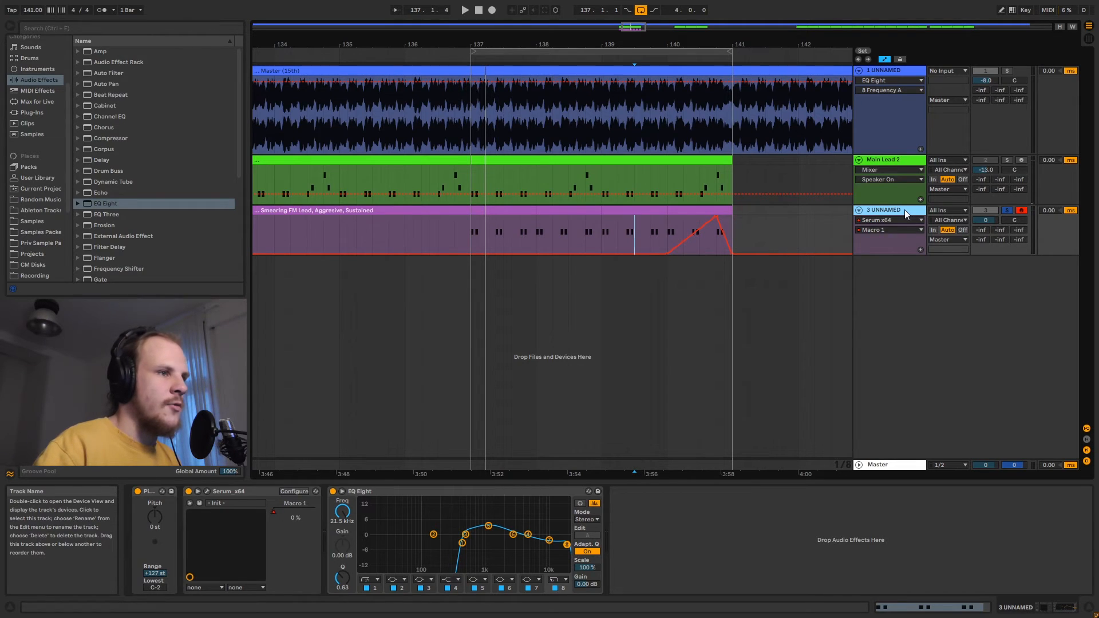
click(472, 234)
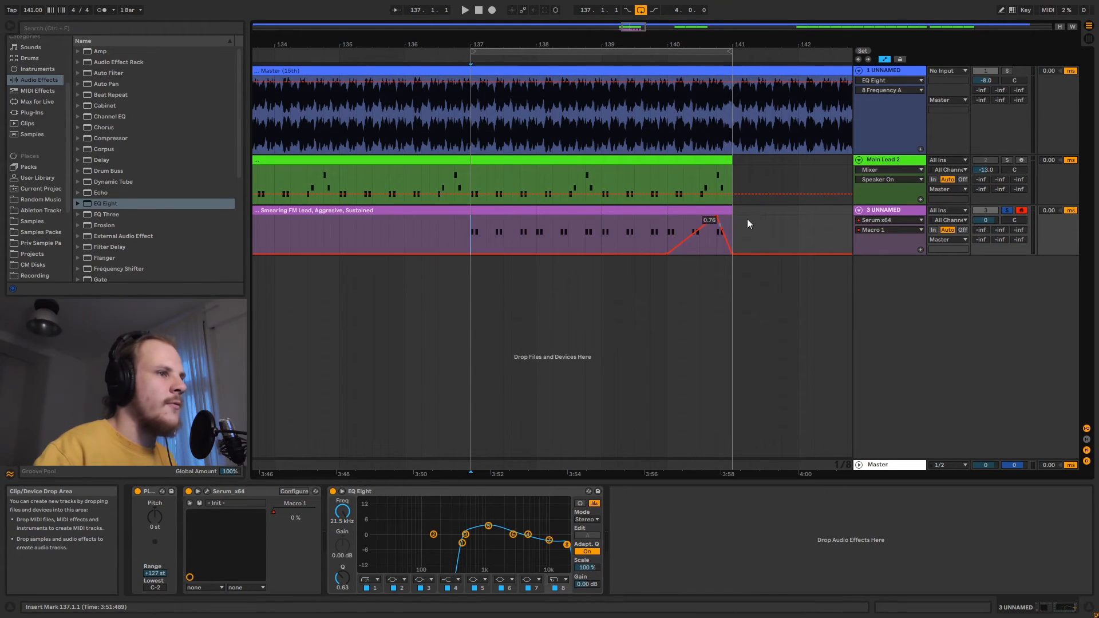
click(823, 180)
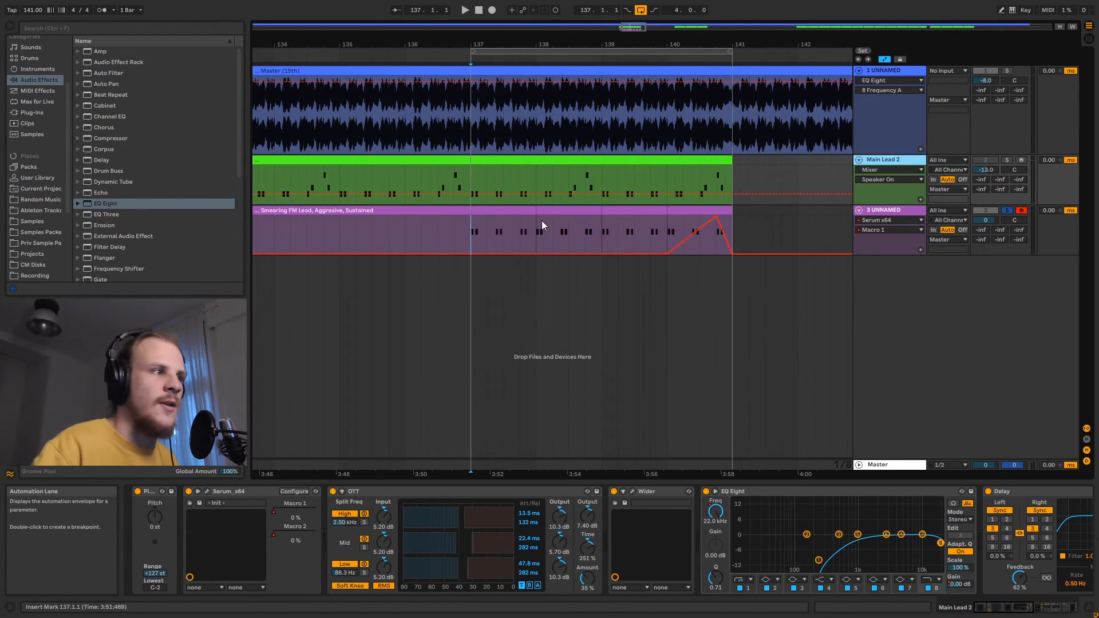